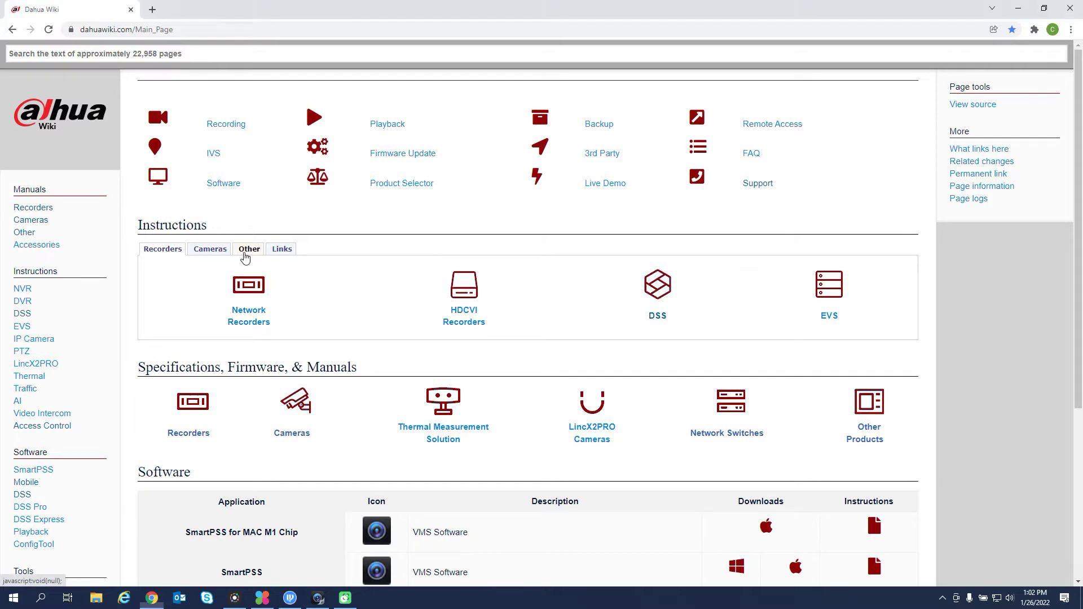
Open the Dahua Wiki Access Control instructions and scroll to its Software Downloads table.
{"action": "left_click", "coordinate": [245, 253]}
{"action": "left_click", "coordinate": [435, 304]}
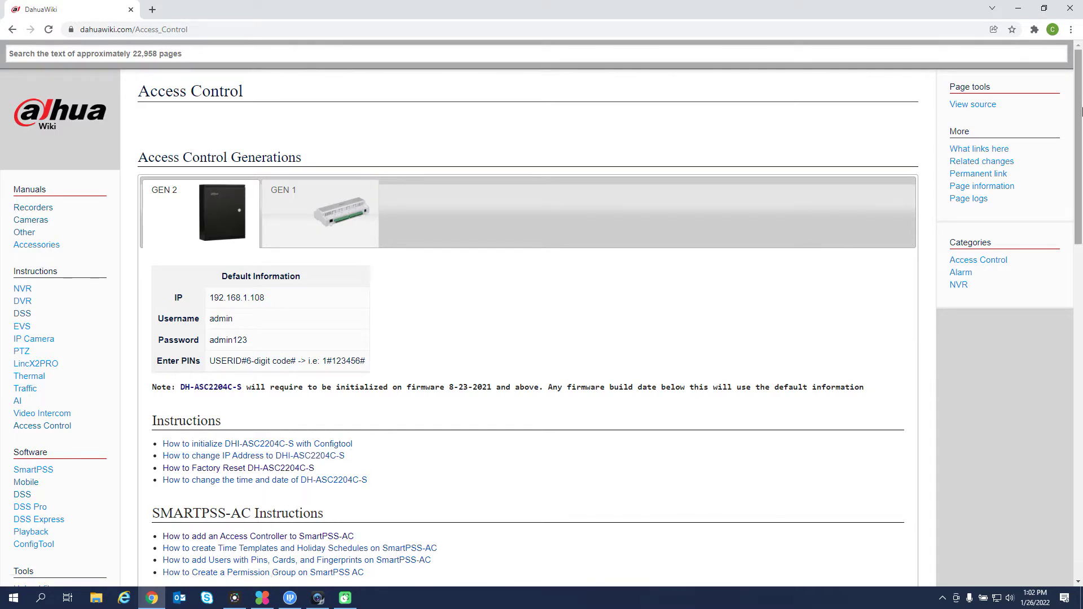
{"action": "left_click_drag", "start_coordinate": [1081, 111], "coordinate": [1081, 330]}
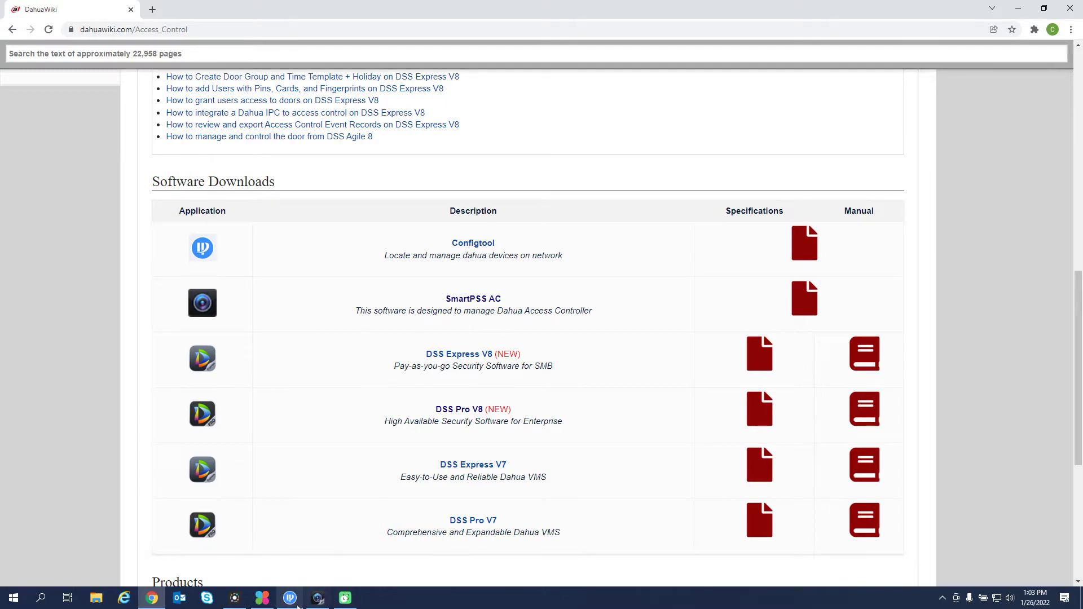
{"action": "left_click", "coordinate": [290, 598]}
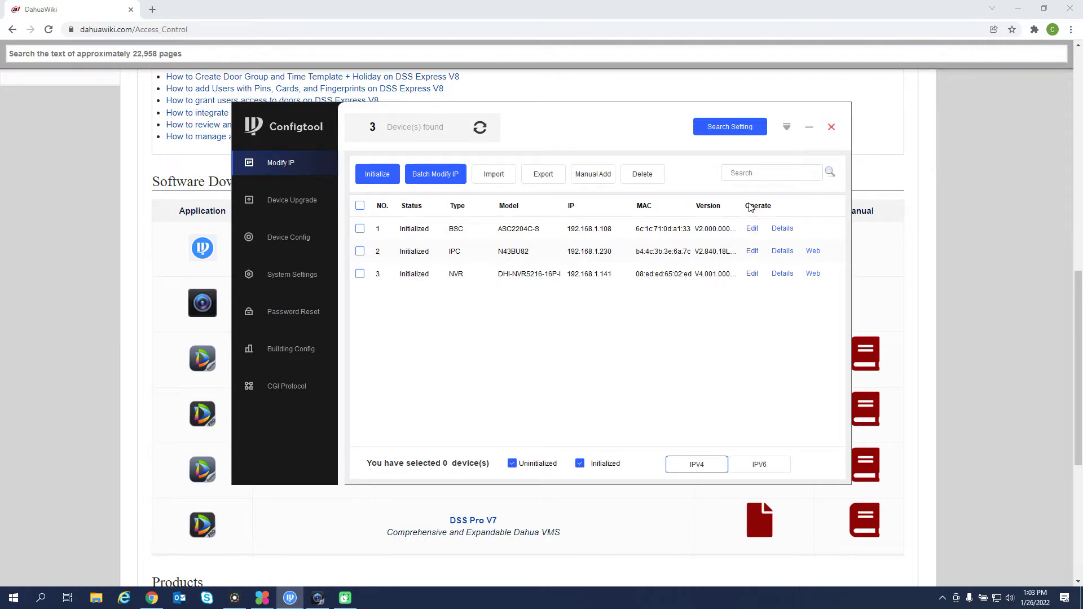
Change the ASC2204C-S controller's IP address from 192.168.1.108 to 192.168.1.229.
{"action": "left_click", "coordinate": [710, 133]}
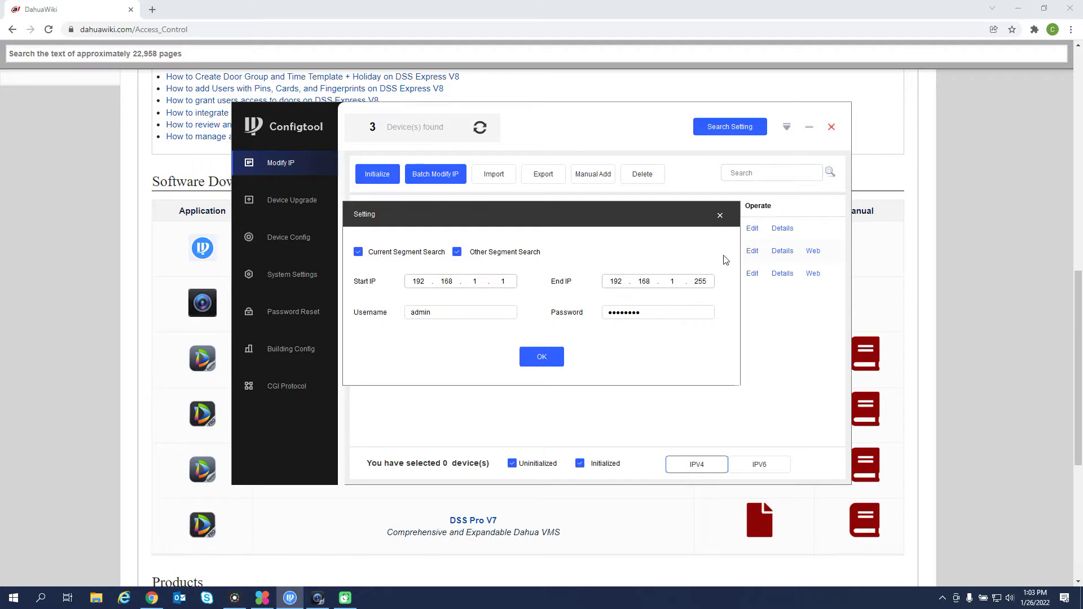
{"action": "left_click", "coordinate": [720, 216]}
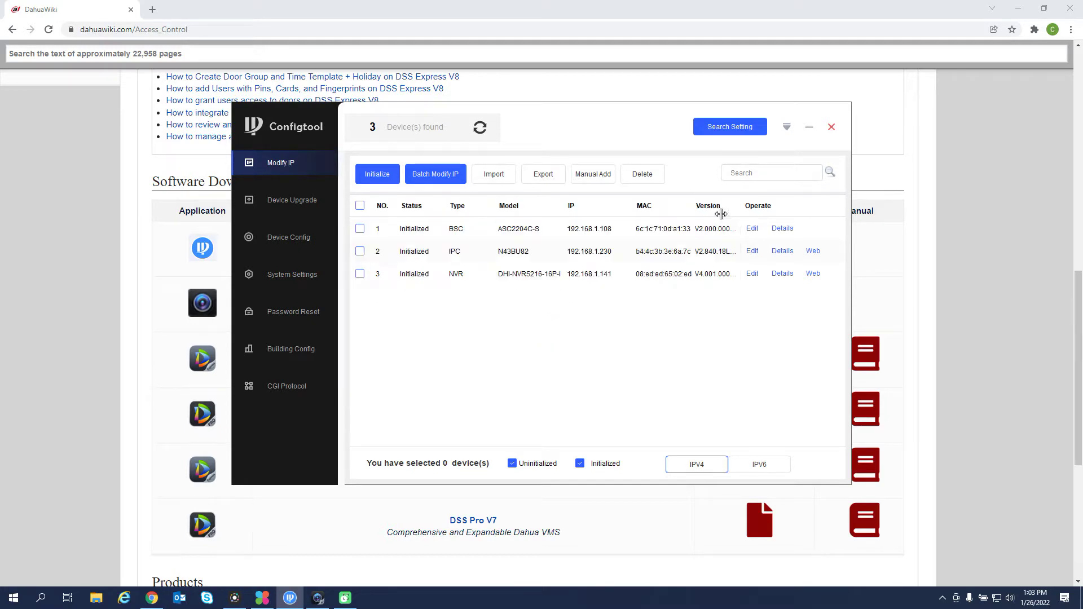
{"action": "left_click", "coordinate": [754, 231]}
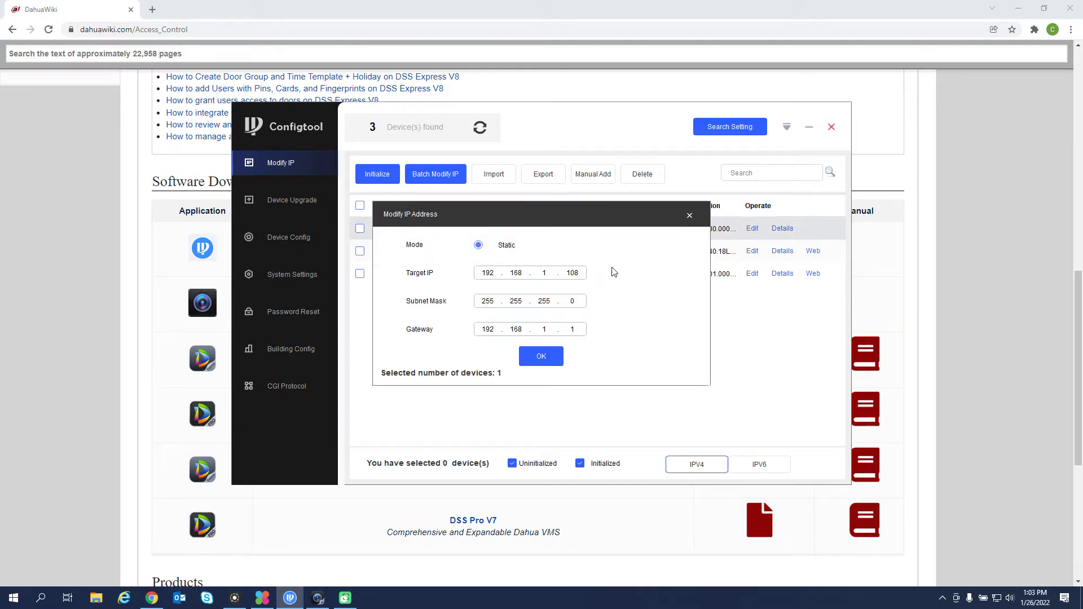
{"action": "left_click_drag", "start_coordinate": [580, 273], "coordinate": [567, 272]}
{"action": "type", "text": "229"}
{"action": "key", "text": "Return"}
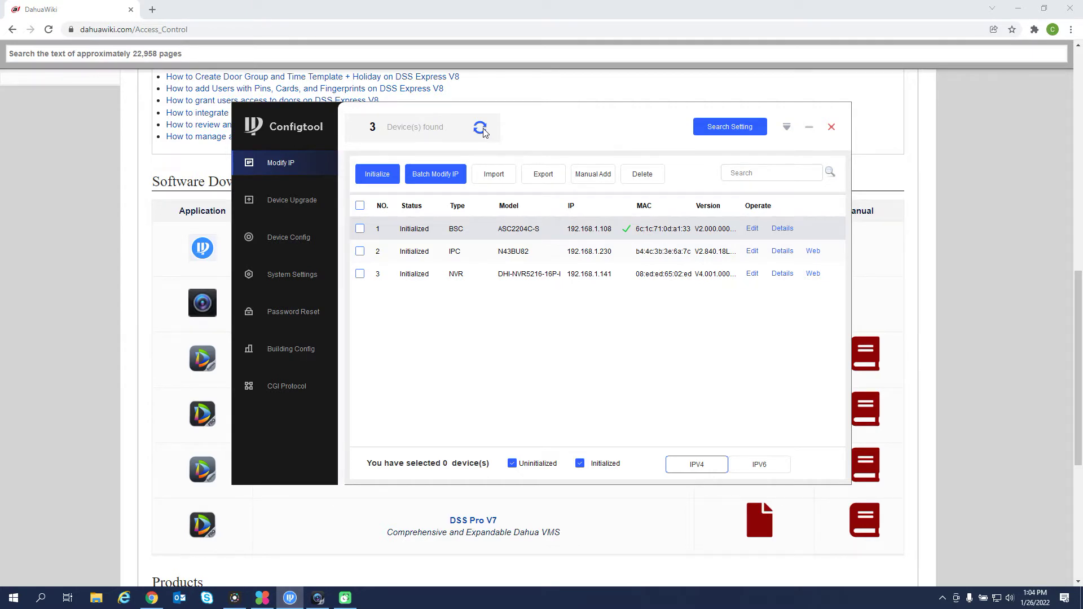
Refresh the device search and check that the controller now shows 192.168.1.229.
{"action": "left_click", "coordinate": [480, 129]}
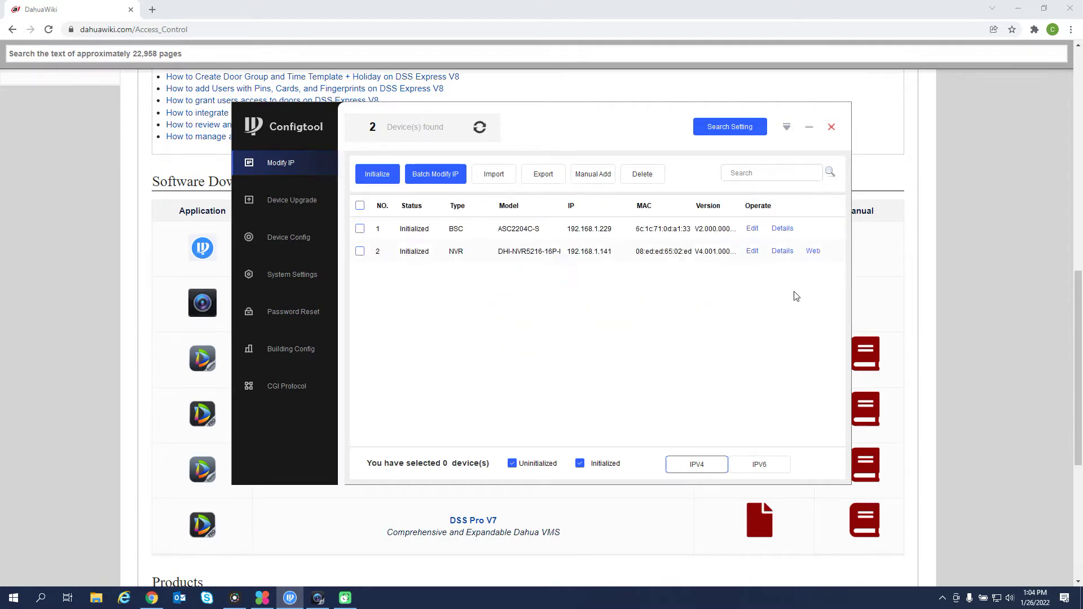
{"action": "left_click", "coordinate": [753, 229]}
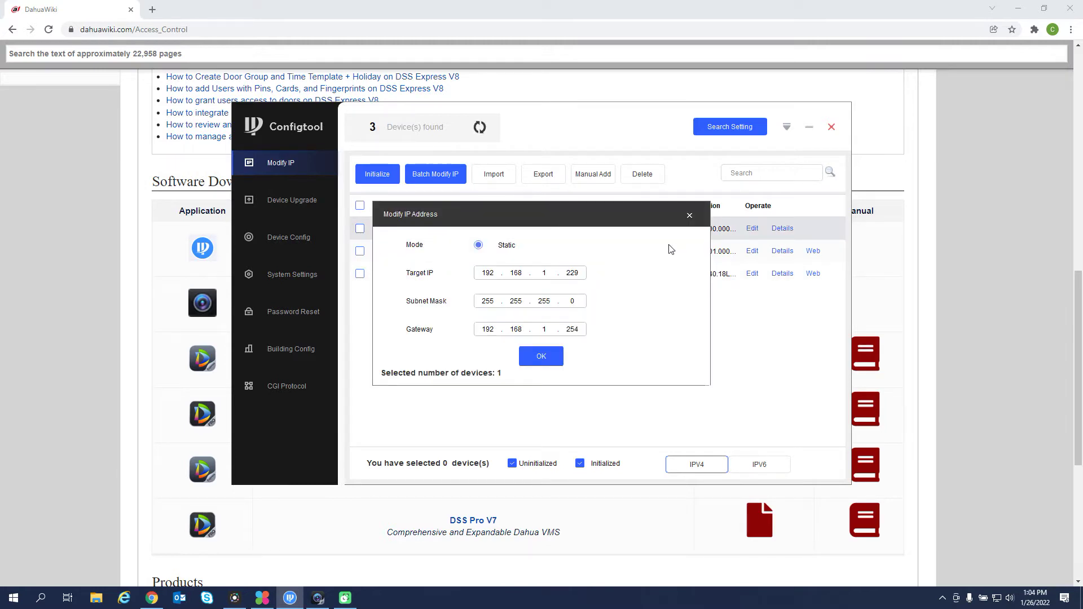
{"action": "left_click", "coordinate": [690, 216]}
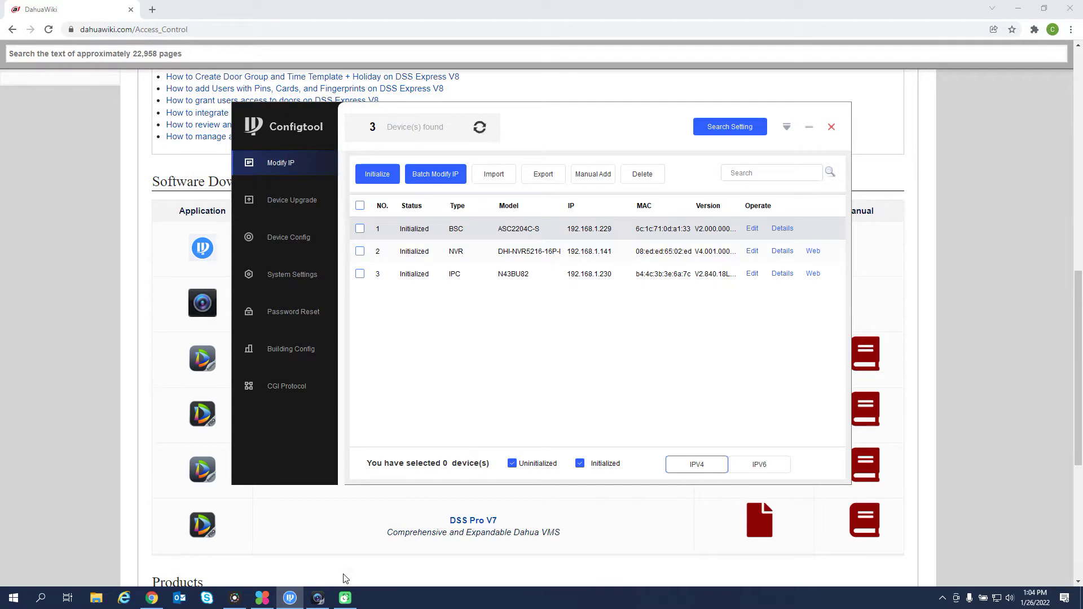
In SmartPSS AC, go to Device Manager through the Access Guide and start adding a device.
{"action": "left_click", "coordinate": [317, 601]}
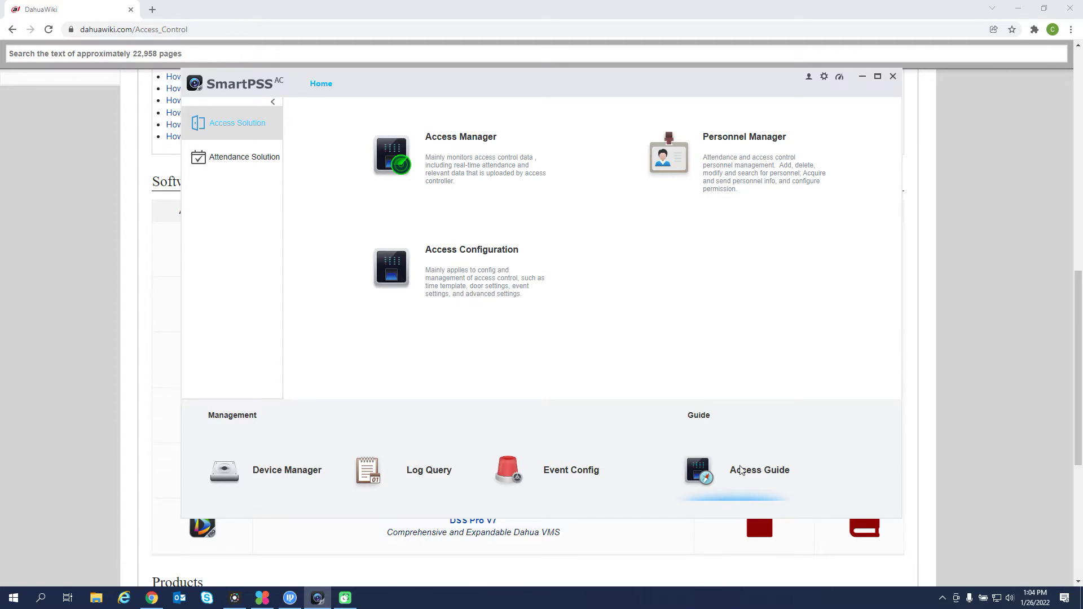
{"action": "left_click", "coordinate": [742, 475]}
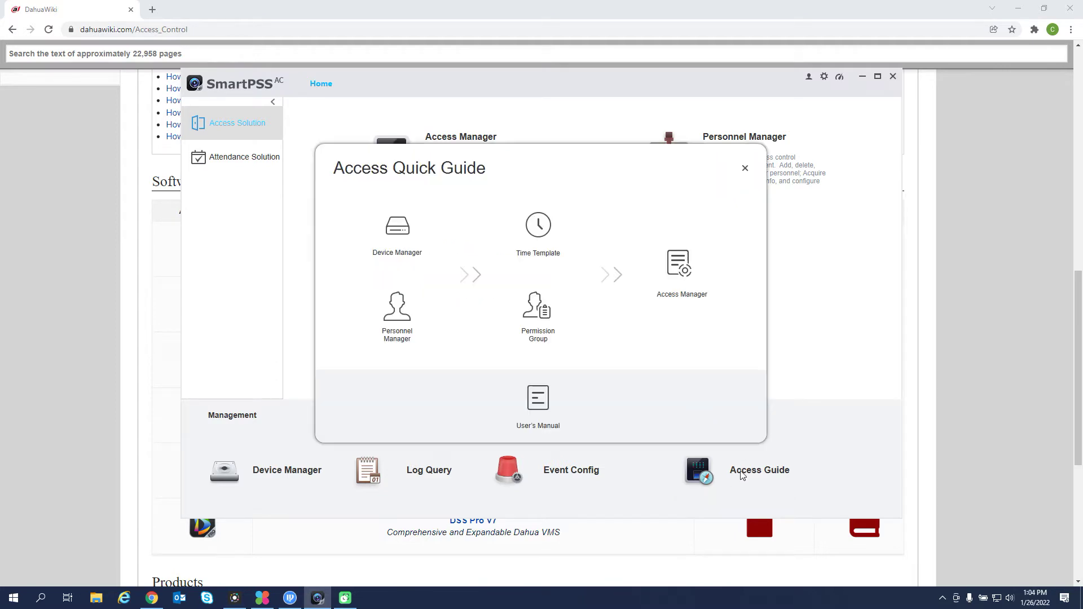
{"action": "left_click", "coordinate": [398, 229]}
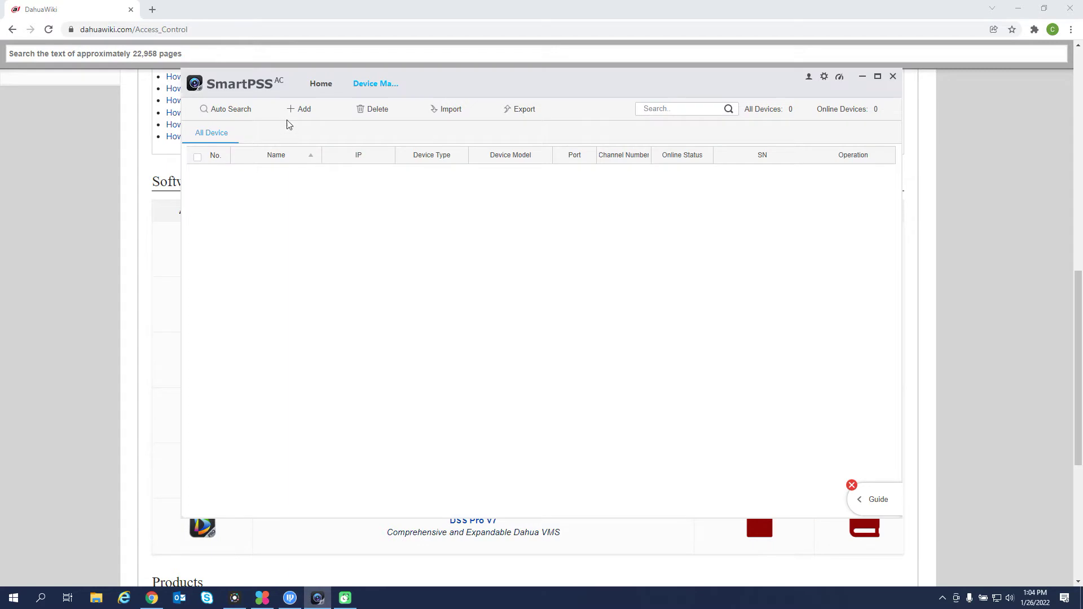
{"action": "left_click", "coordinate": [300, 110]}
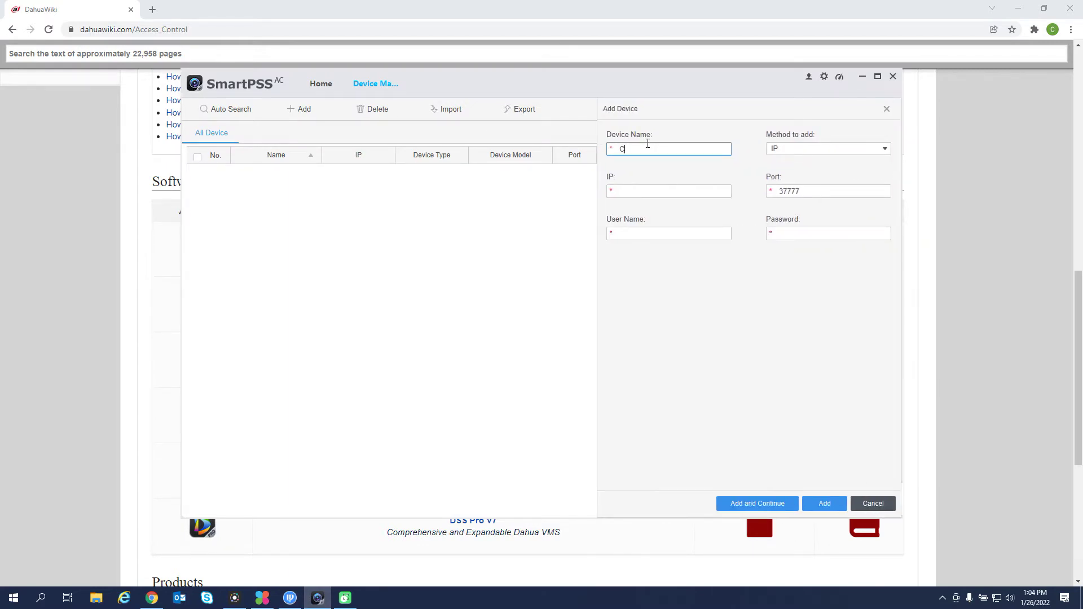
Add 'Access Controller' at 192.168.1.229 with user admin and the device password, and open its configuration.
{"action": "type", "text": "Access Controller"}
{"action": "key", "text": "Tab"}
{"action": "key", "text": "Tab"}
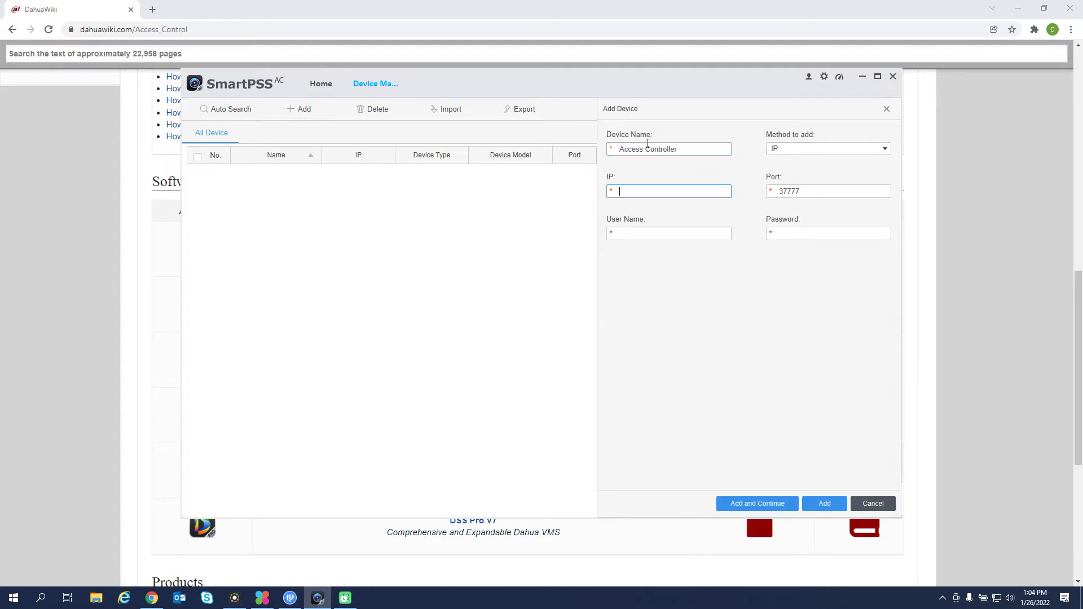
{"action": "type", "text": "192.168.1.229"}
{"action": "key", "text": "Tab"}
{"action": "key", "text": "Tab"}
{"action": "type", "text": "admin"}
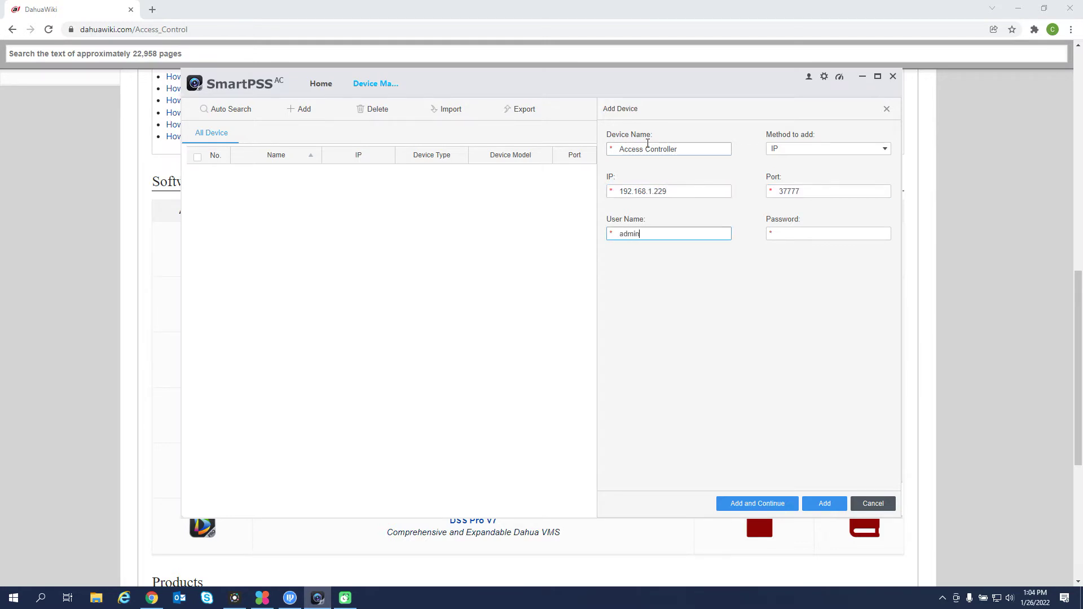
{"action": "key", "text": "Tab"}
{"action": "type", "text": "admi"}
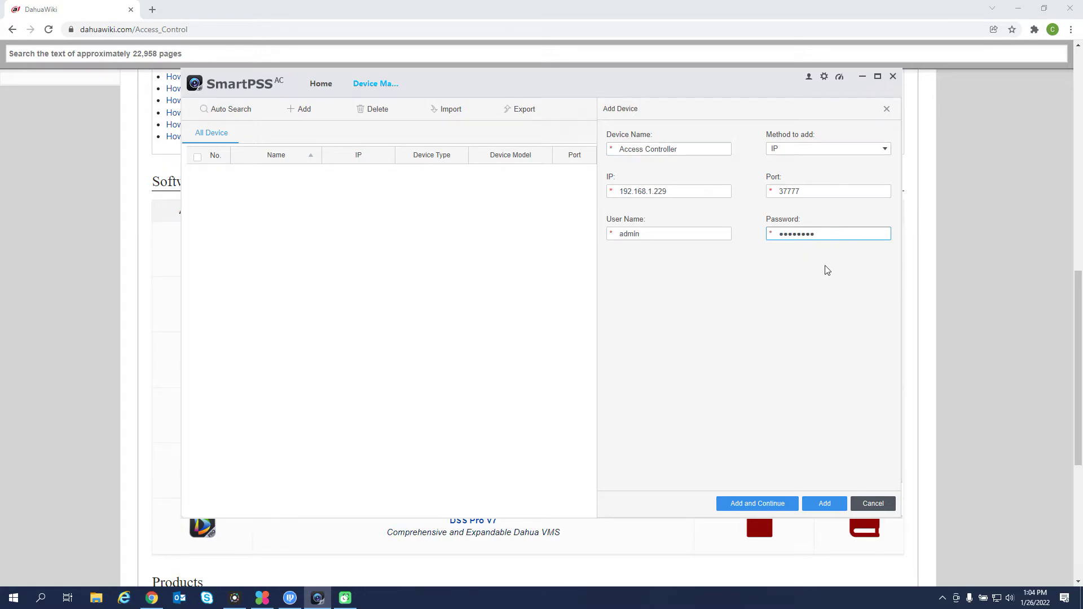
{"action": "left_click", "coordinate": [829, 502]}
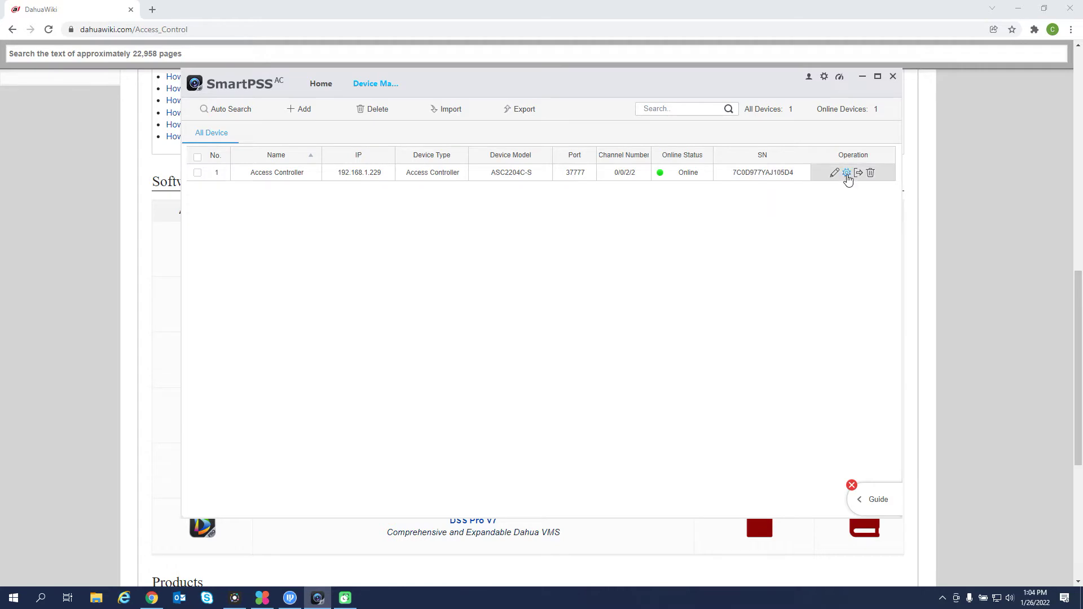
{"action": "left_click", "coordinate": [847, 174]}
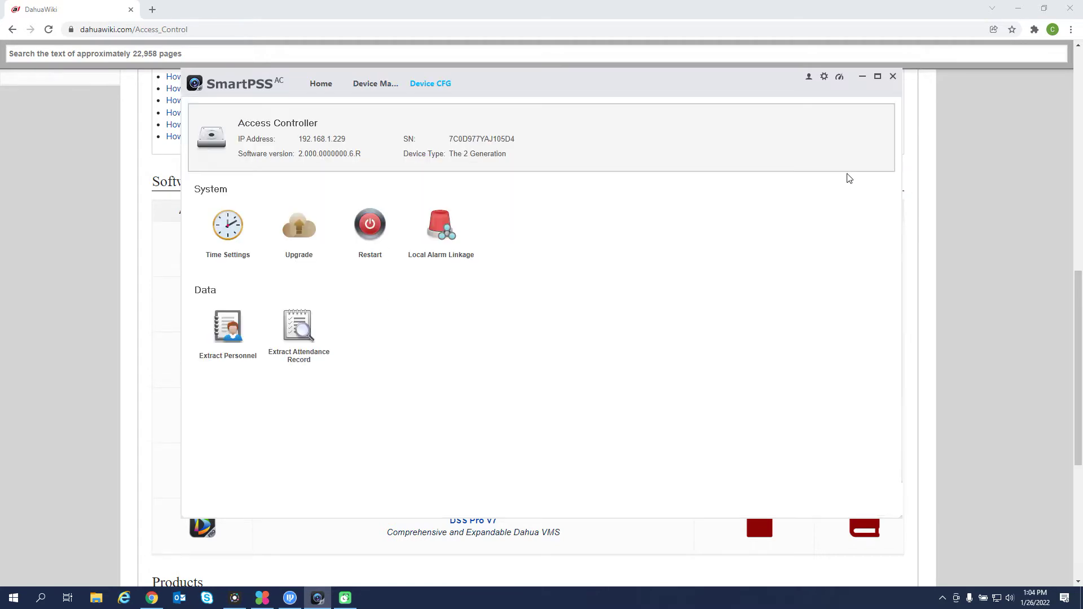
Save the controller's time settings with GMT-06:00, 24-hour format and DST enabled.
{"action": "left_click", "coordinate": [226, 226]}
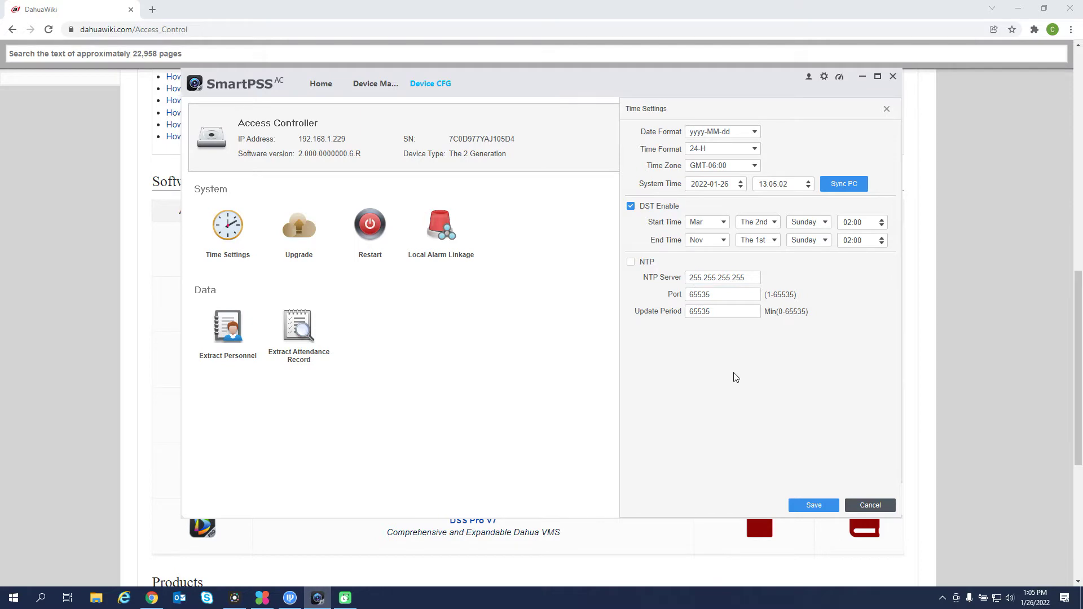
{"action": "left_click", "coordinate": [802, 511]}
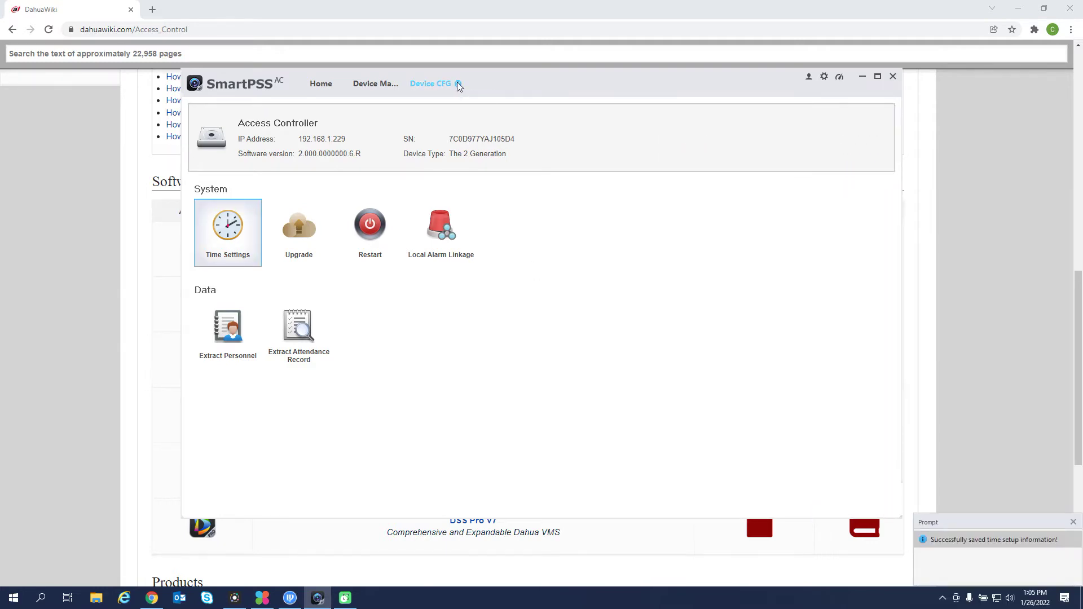
{"action": "left_click", "coordinate": [457, 83]}
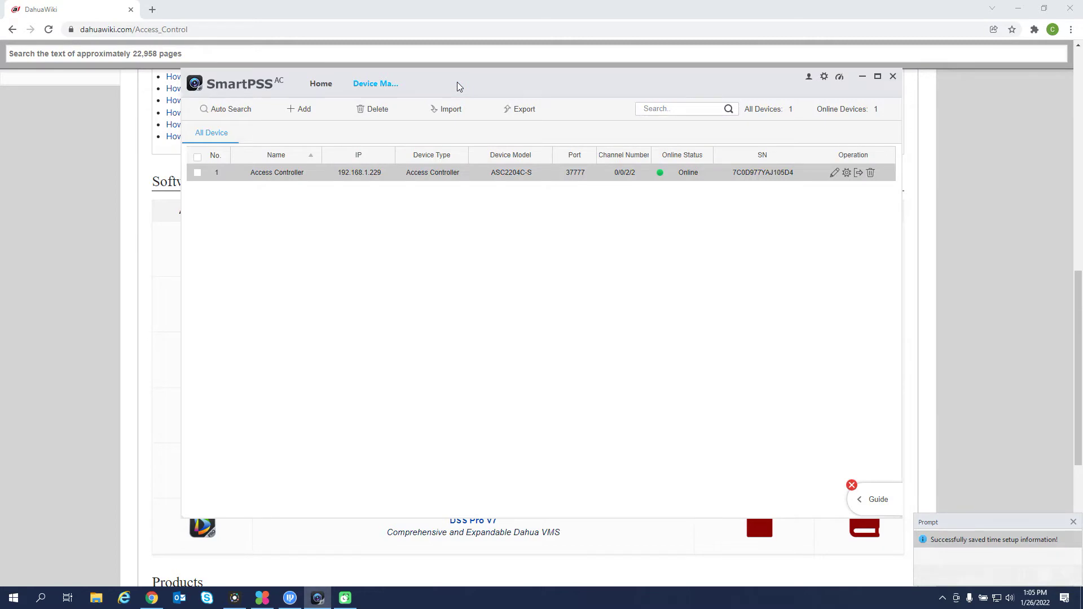
From the home page's setup guide, go to personnel management and open a new user form.
{"action": "left_click", "coordinate": [403, 84]}
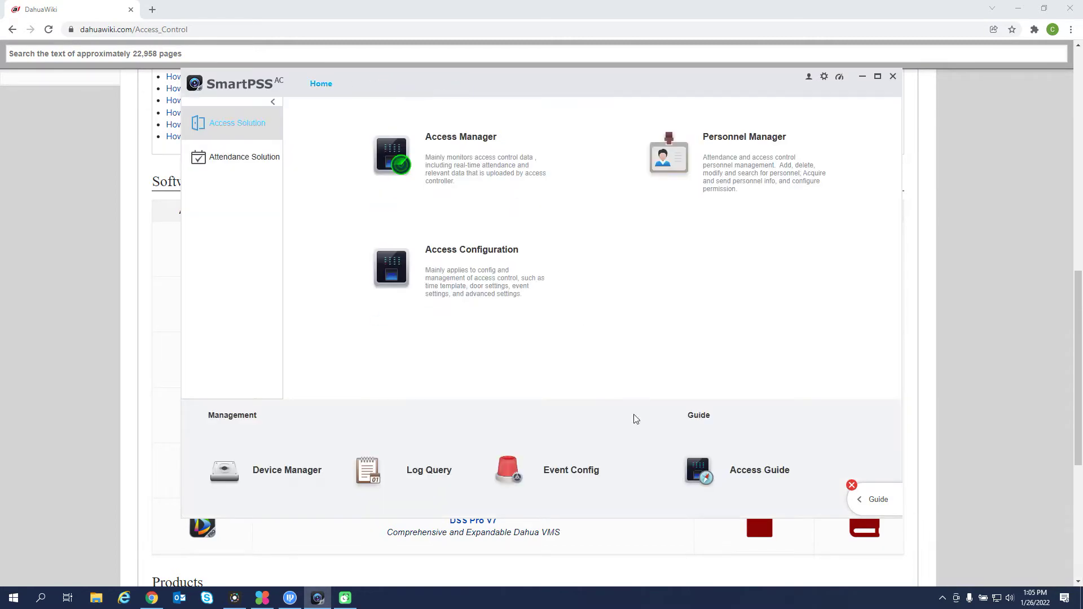
{"action": "left_click", "coordinate": [876, 501]}
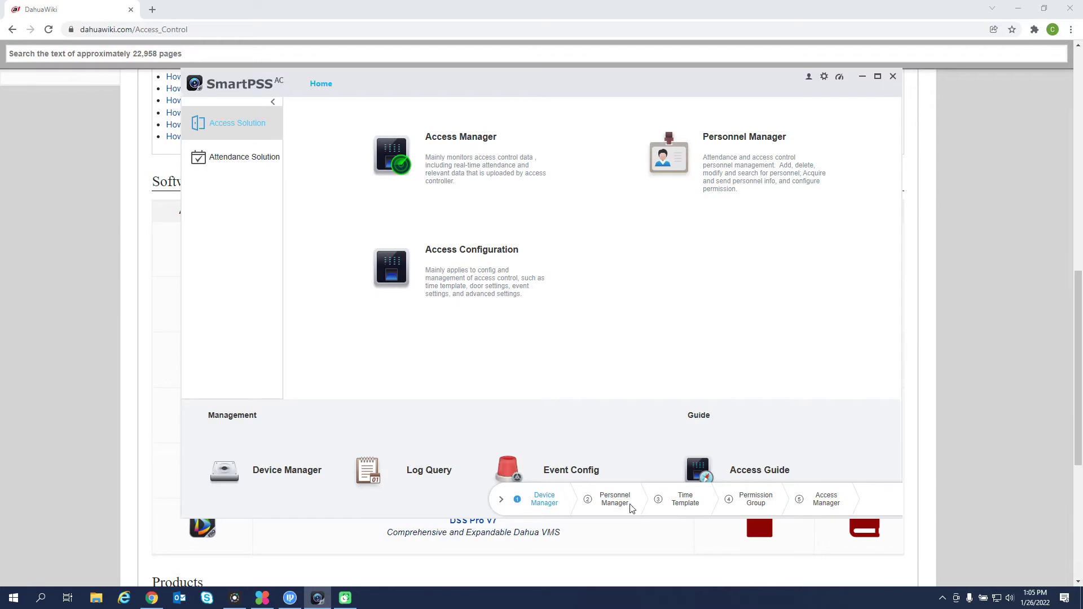
{"action": "left_click", "coordinate": [615, 502]}
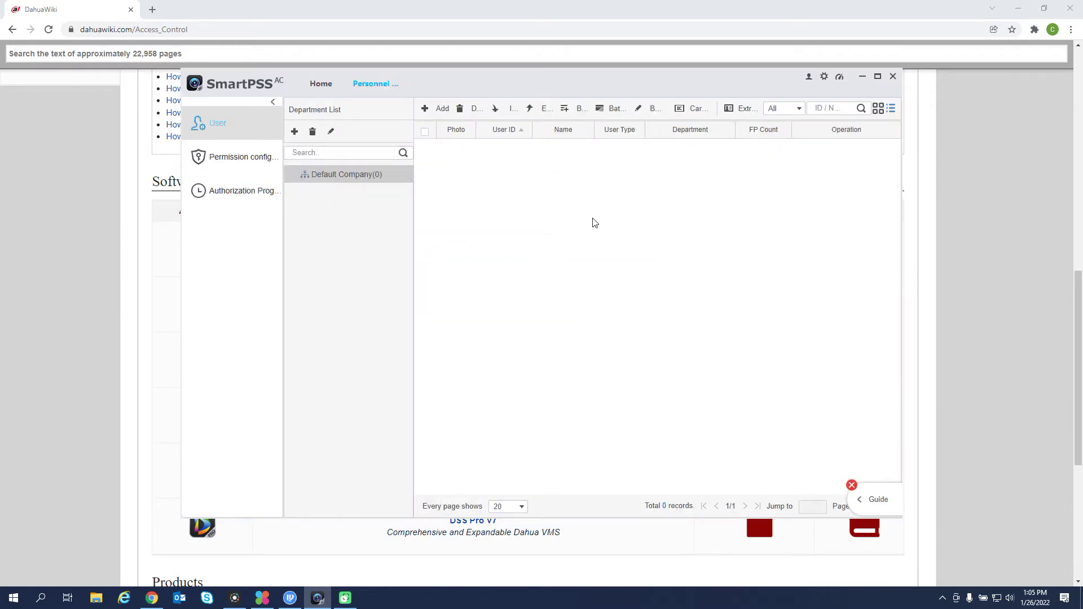
{"action": "left_click", "coordinate": [429, 110]}
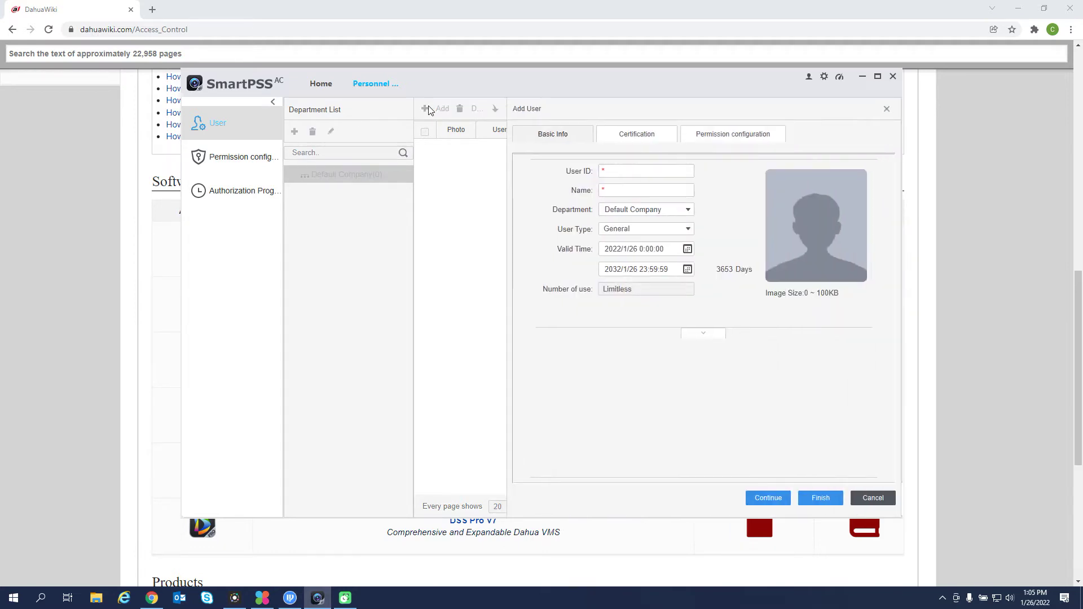
Enter User ID 1 and the user's full name, and expand the extra personal details.
{"action": "left_click", "coordinate": [630, 169]}
{"action": "left_click", "coordinate": [638, 192]}
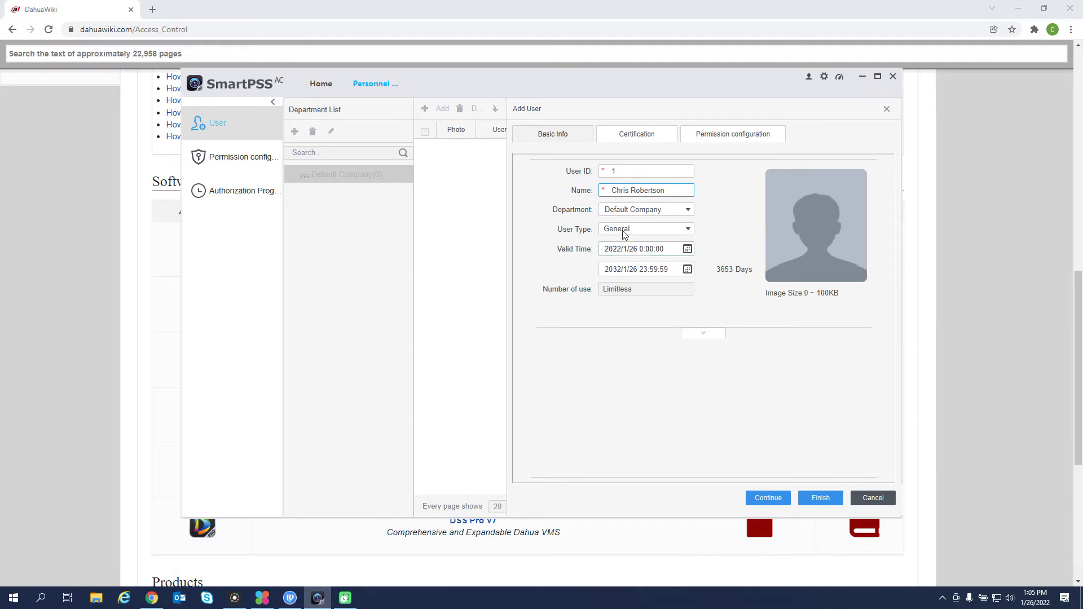
{"action": "left_click", "coordinate": [704, 334]}
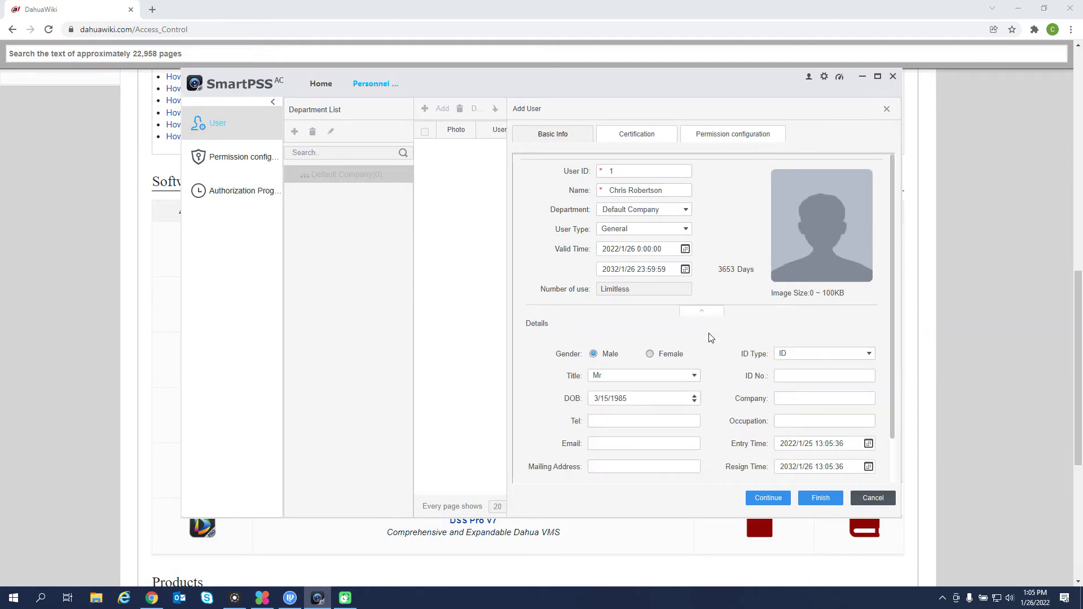
{"action": "left_click_drag", "start_coordinate": [893, 272], "coordinate": [893, 331]}
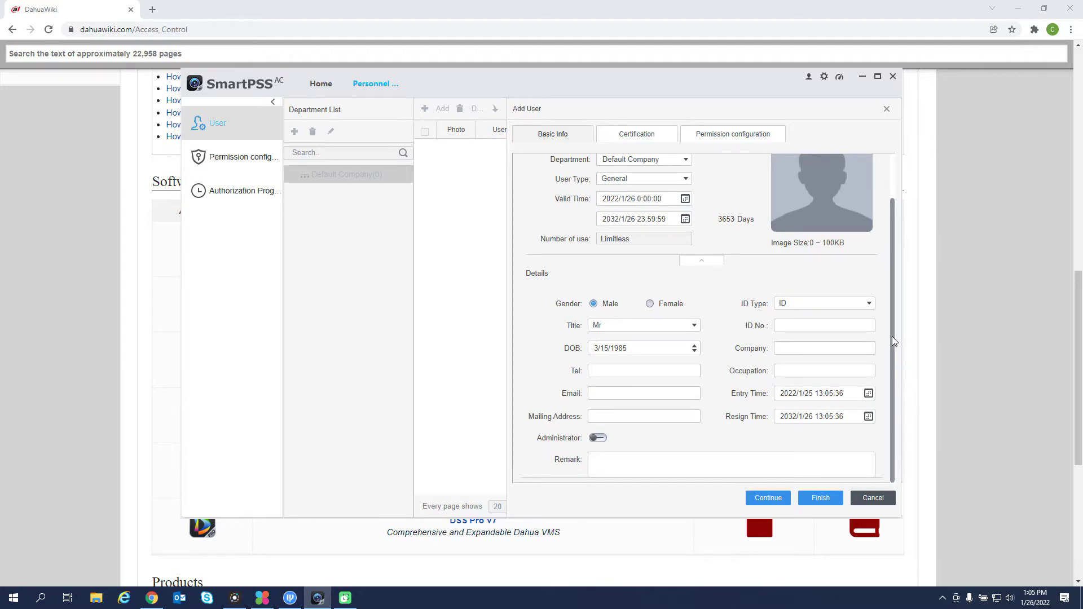
{"action": "scroll", "coordinate": [892, 302], "scroll_direction": "up", "scroll_amount": 5}
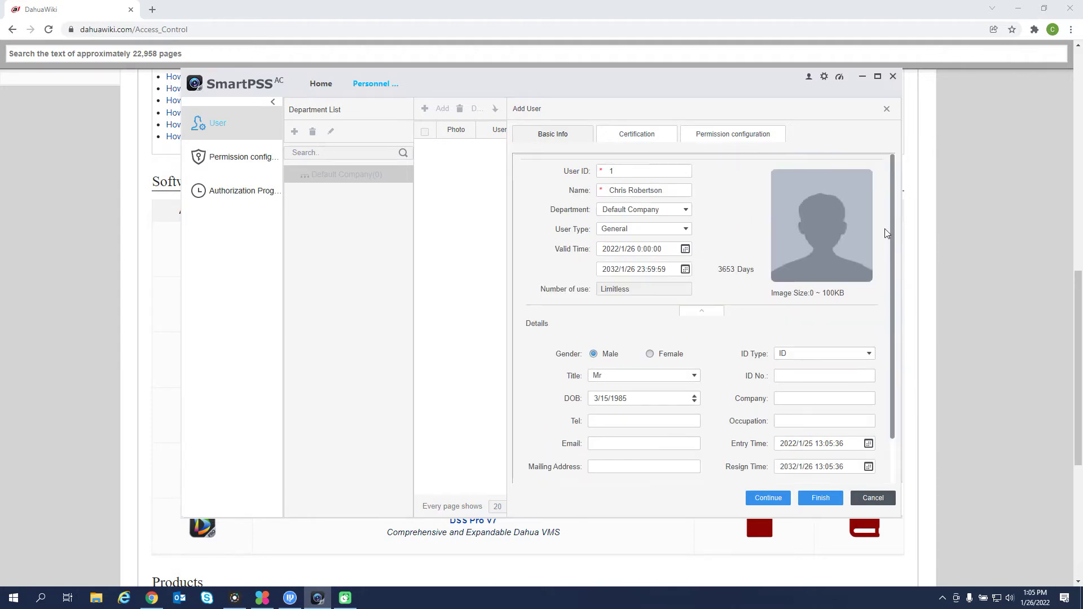
{"action": "left_click", "coordinate": [653, 131]}
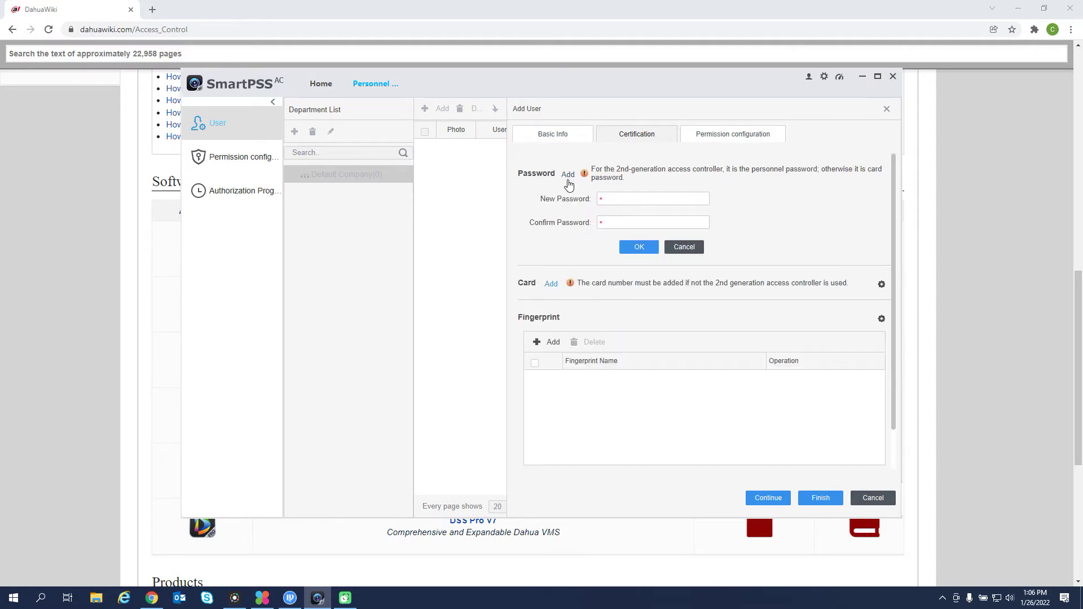
Set and confirm a password for the new user.
{"action": "left_click", "coordinate": [624, 197]}
{"action": "type", "text": "123456"}
{"action": "left_click", "coordinate": [640, 221]}
{"action": "type", "text": "123456"}
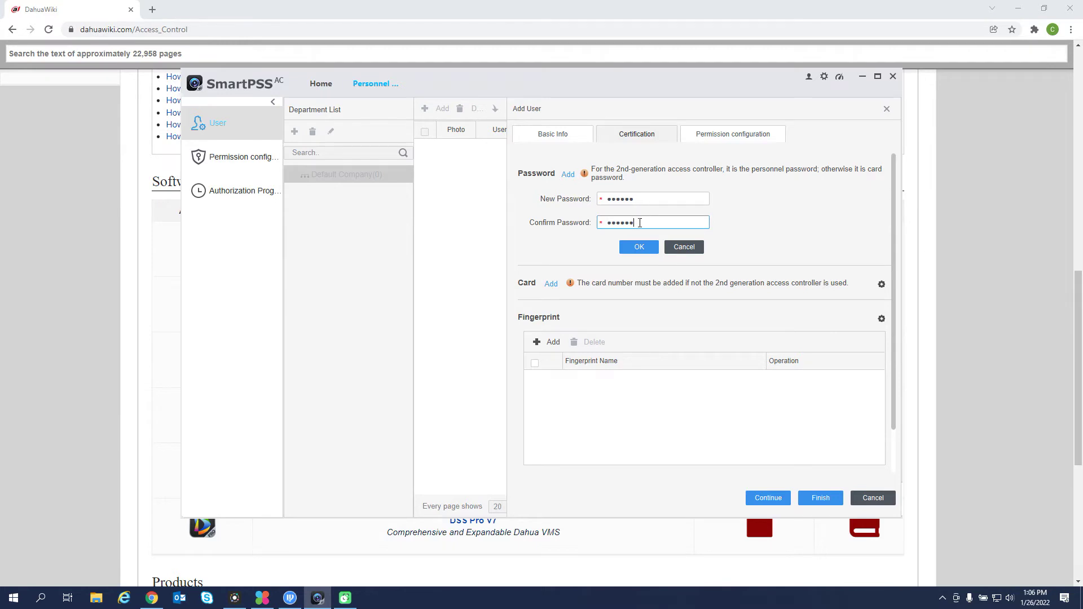
{"action": "left_click", "coordinate": [640, 247]}
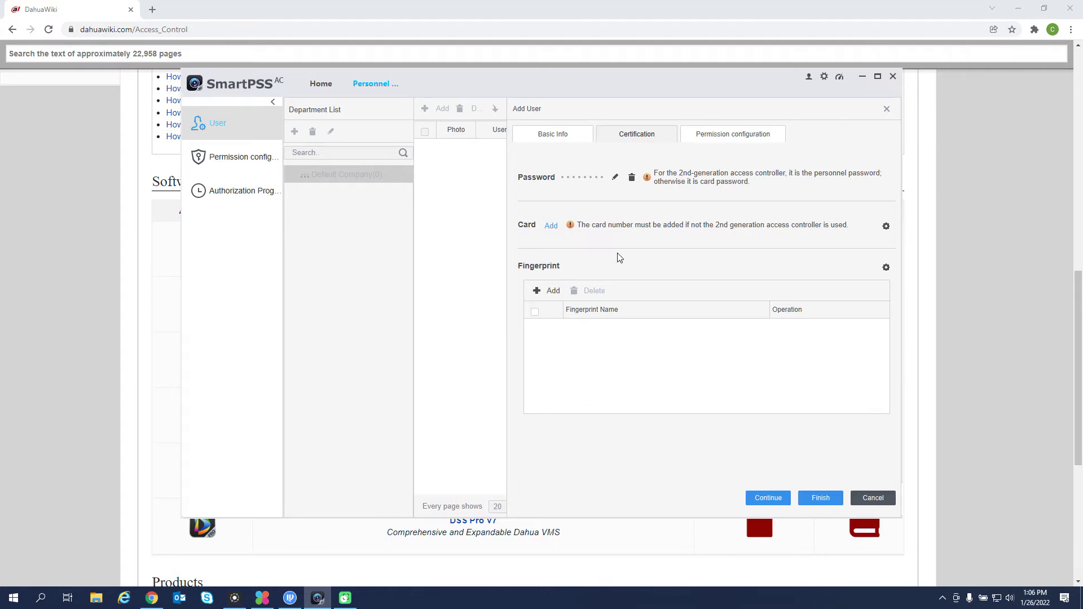
Set card reading to Device, using Reader1 on the Access Controller's Door 1.
{"action": "left_click", "coordinate": [887, 227]}
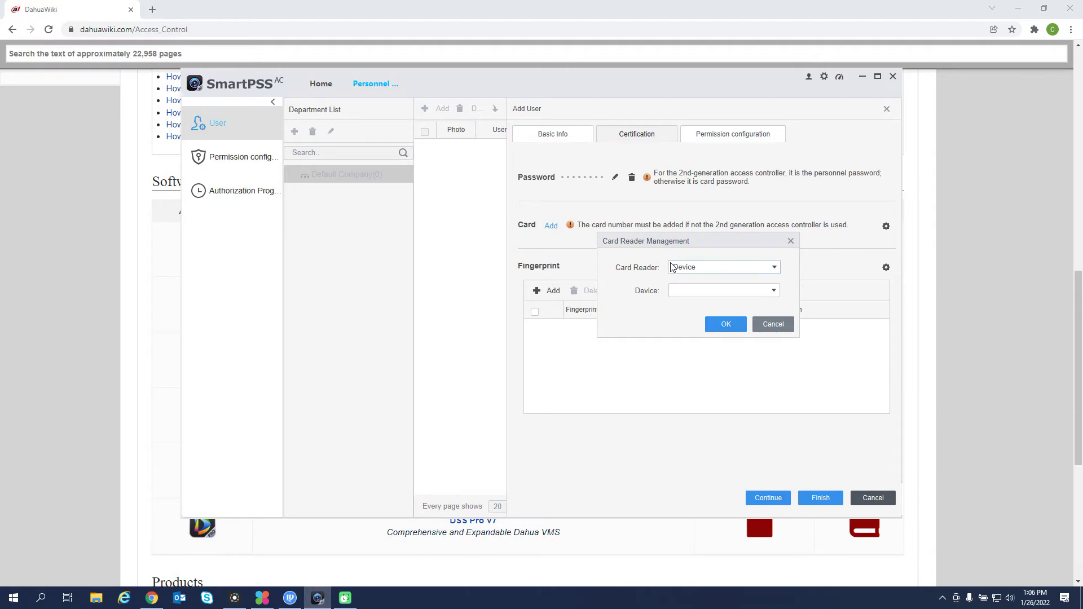
{"action": "left_click", "coordinate": [715, 274]}
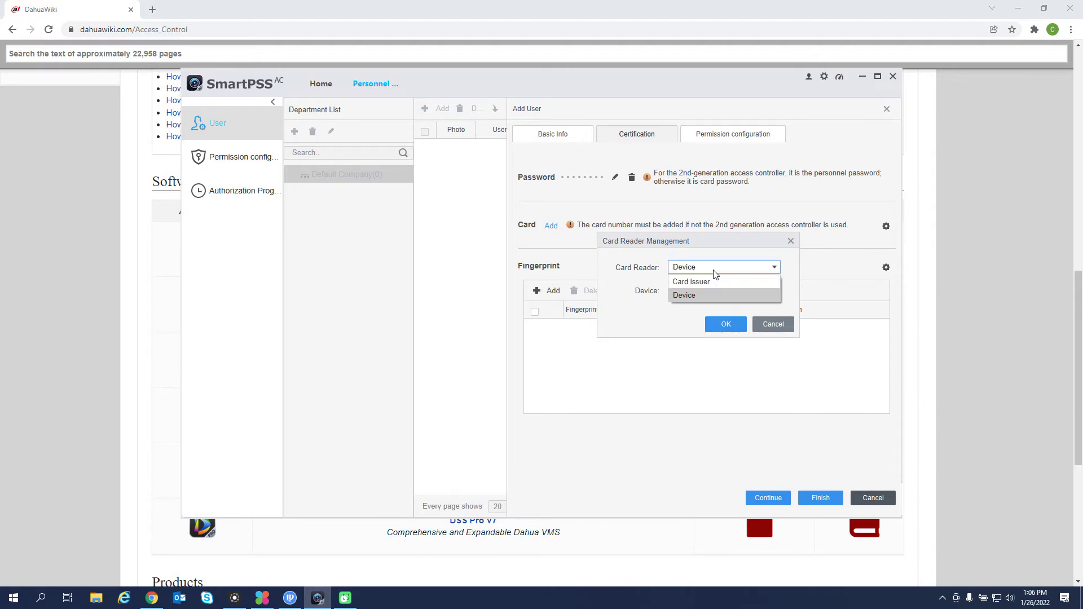
{"action": "left_click", "coordinate": [699, 297]}
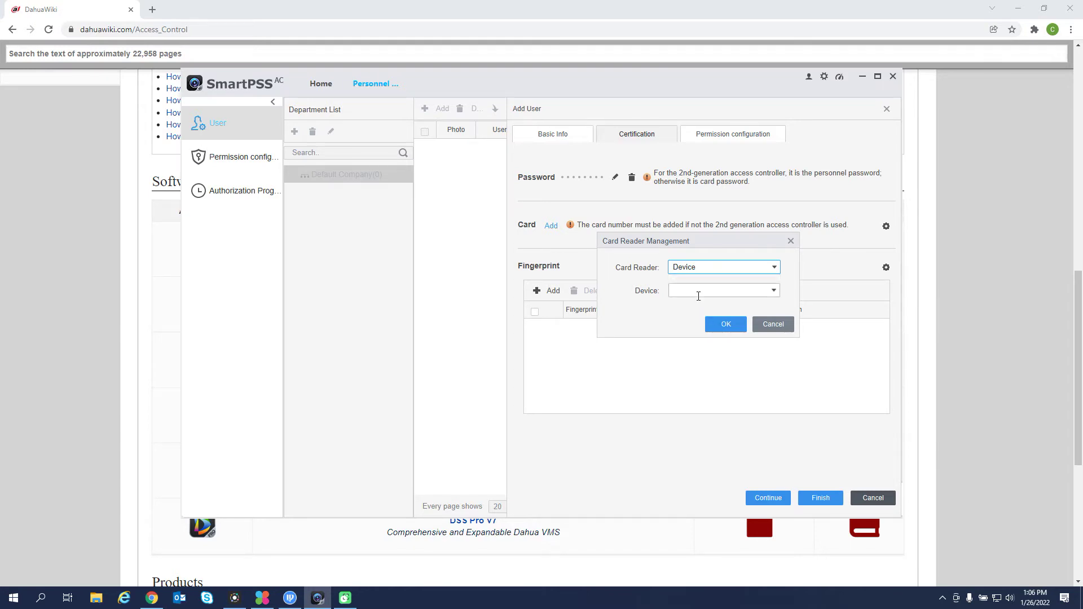
{"action": "left_click", "coordinate": [773, 291]}
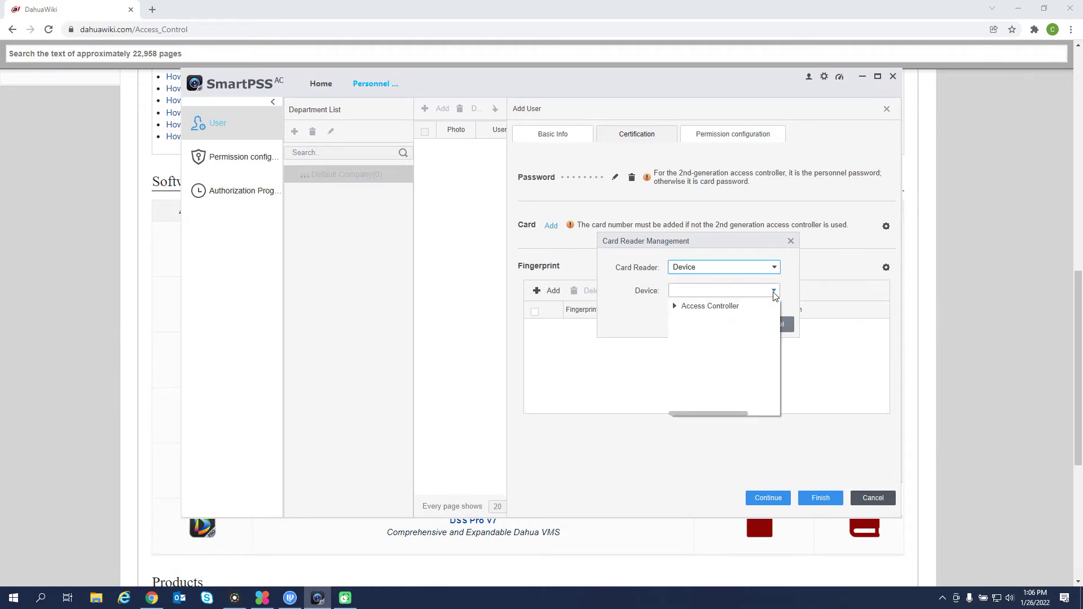
{"action": "left_click", "coordinate": [674, 308]}
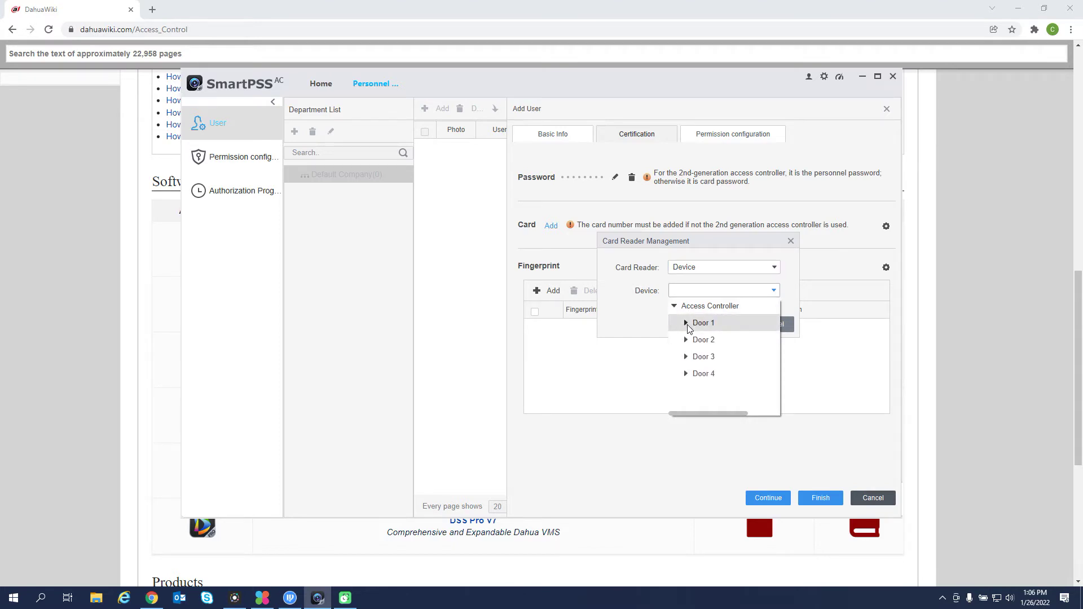
{"action": "left_click", "coordinate": [687, 325]}
{"action": "left_click", "coordinate": [718, 340]}
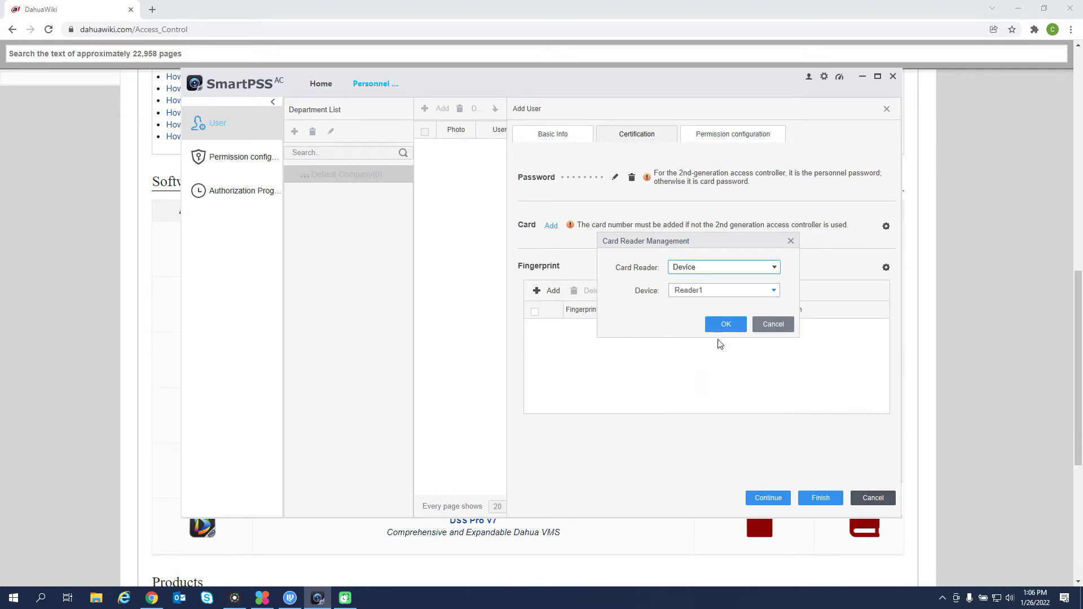
{"action": "left_click", "coordinate": [727, 324]}
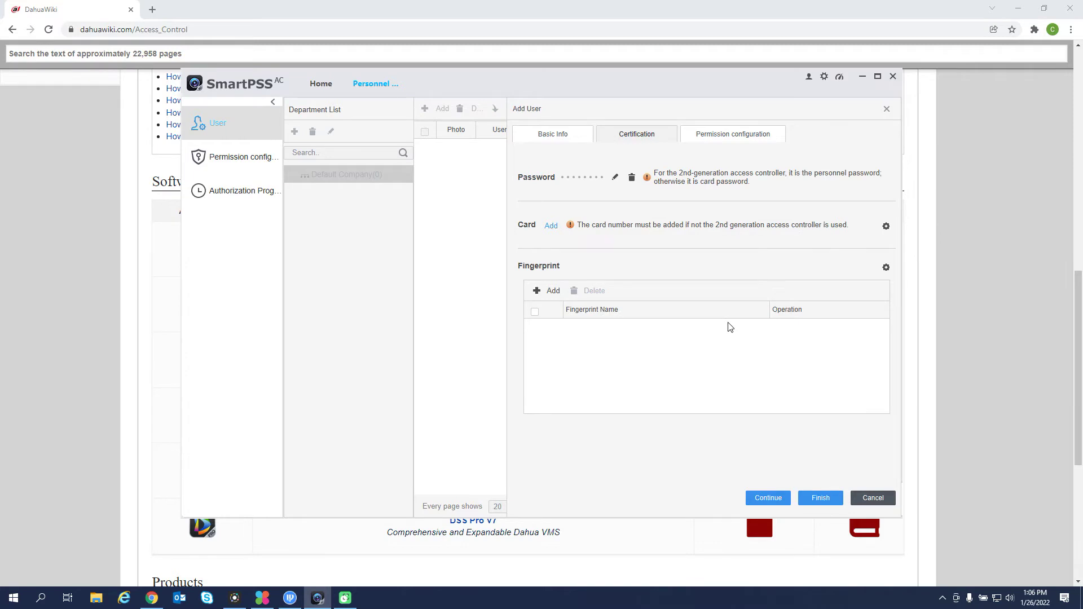
Issue a card to the user by entering the card number.
{"action": "left_click", "coordinate": [551, 226]}
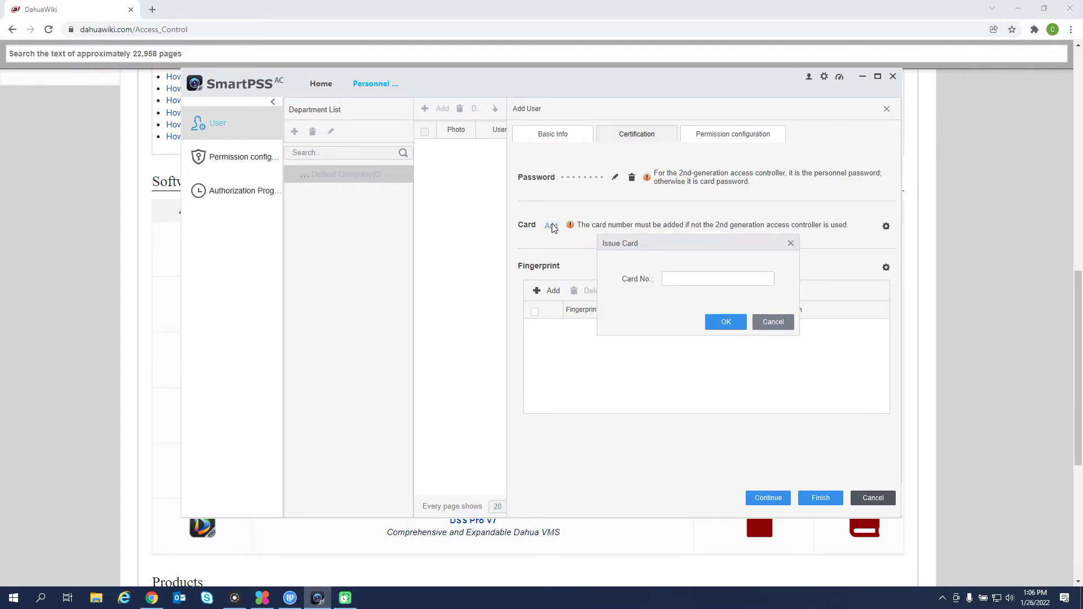
{"action": "left_click", "coordinate": [677, 279]}
{"action": "left_click", "coordinate": [727, 319]}
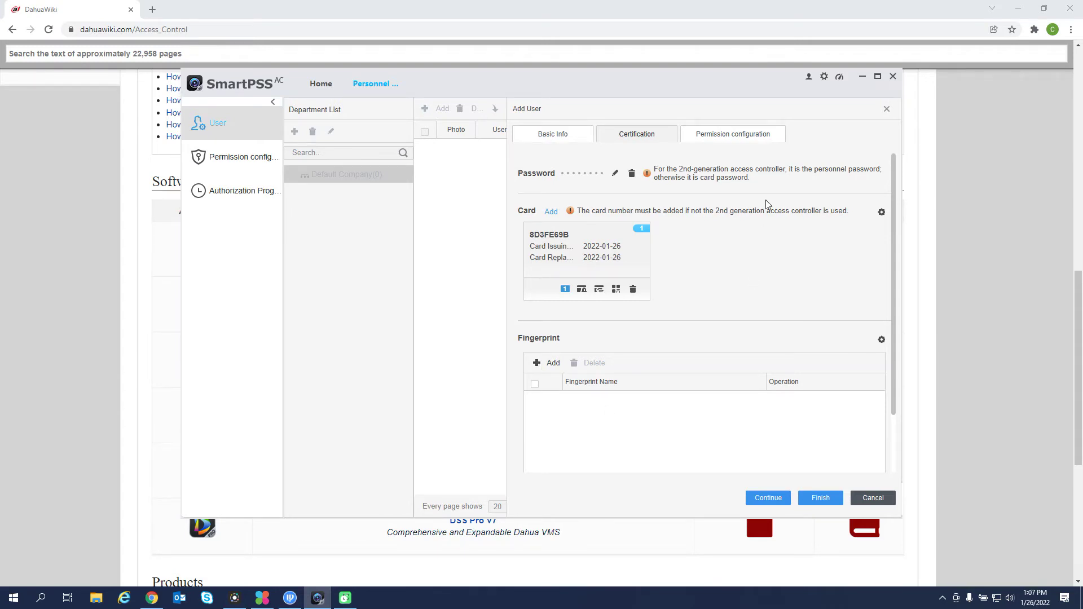
Review the user's permission groups and save the new user under Default Company.
{"action": "left_click", "coordinate": [734, 137]}
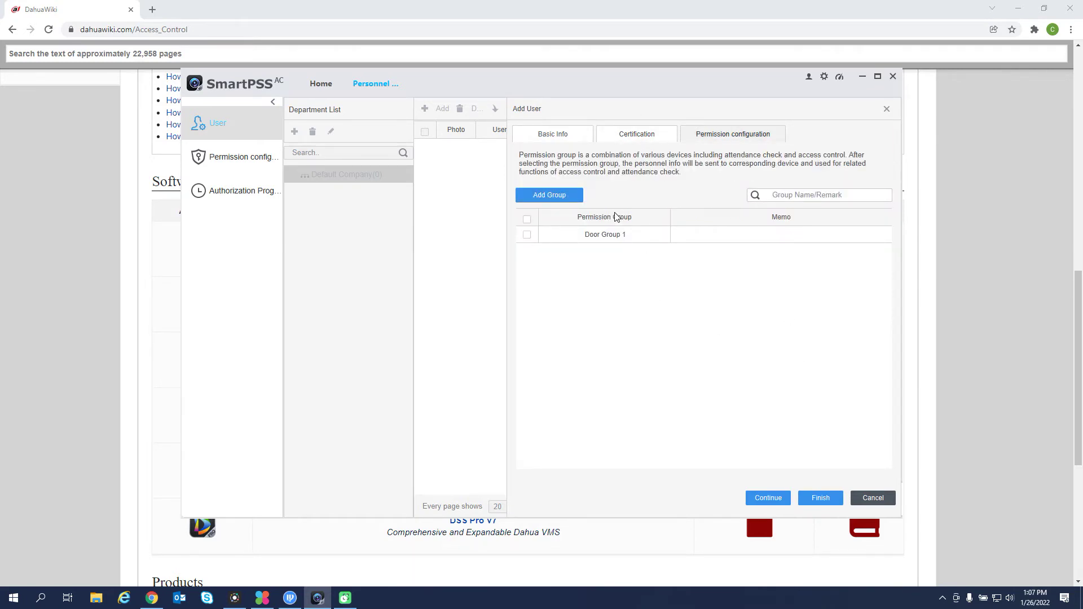
{"action": "left_click", "coordinate": [820, 499]}
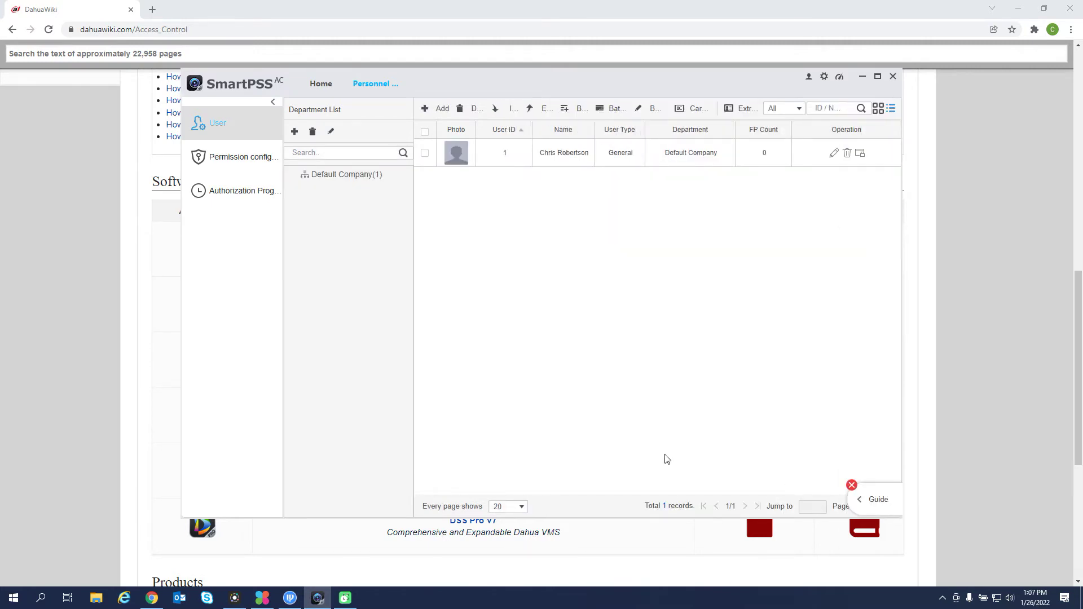
{"action": "left_click", "coordinate": [878, 506]}
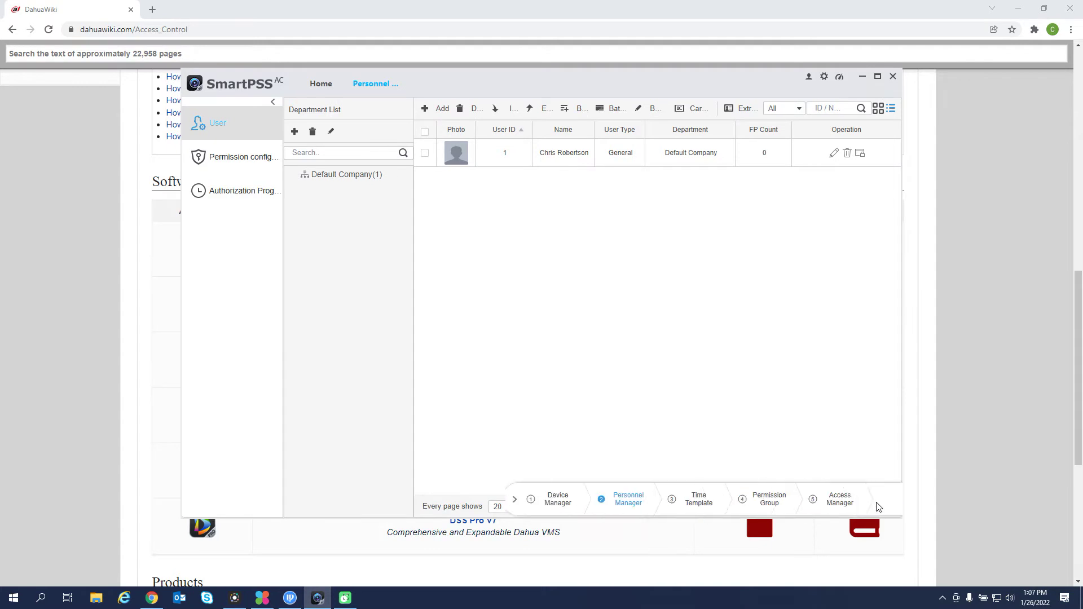
{"action": "left_click", "coordinate": [687, 502]}
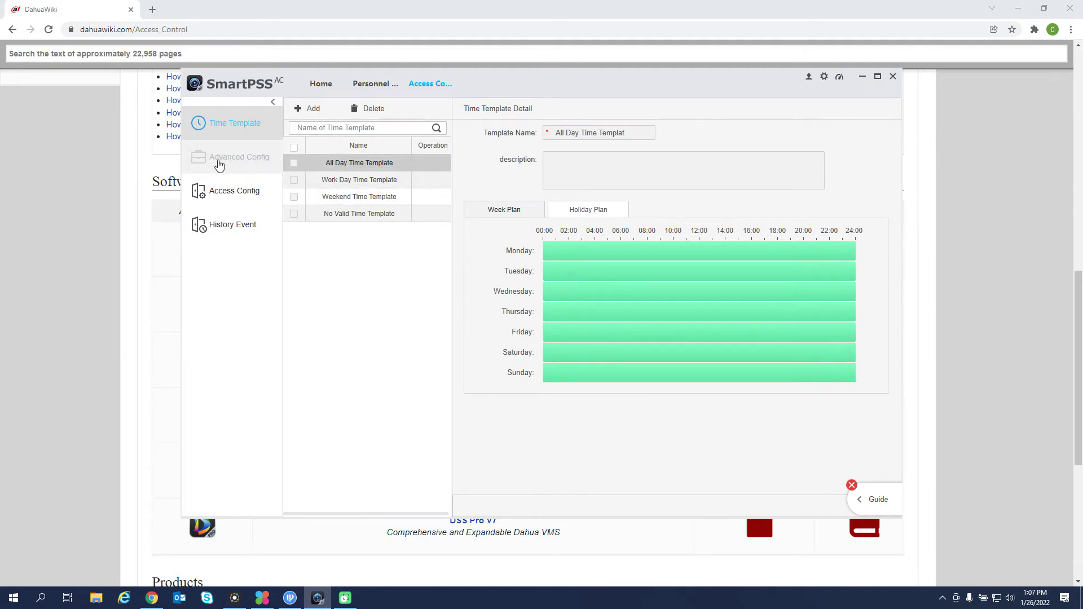
Open Advanced Config and then the Access Door Config page.
{"action": "left_click", "coordinate": [225, 165]}
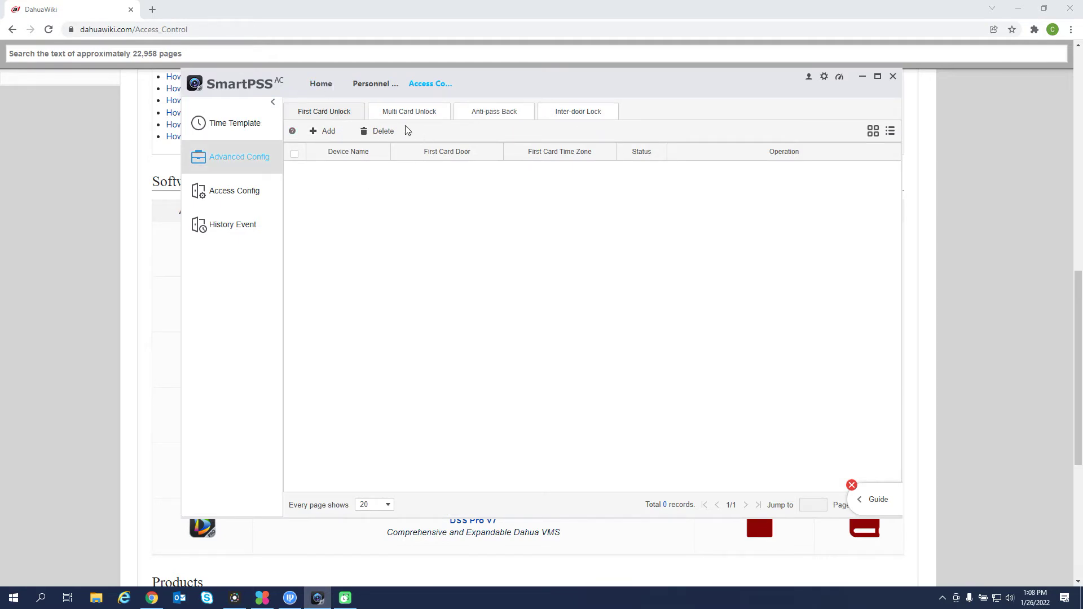
{"action": "left_click", "coordinate": [242, 196]}
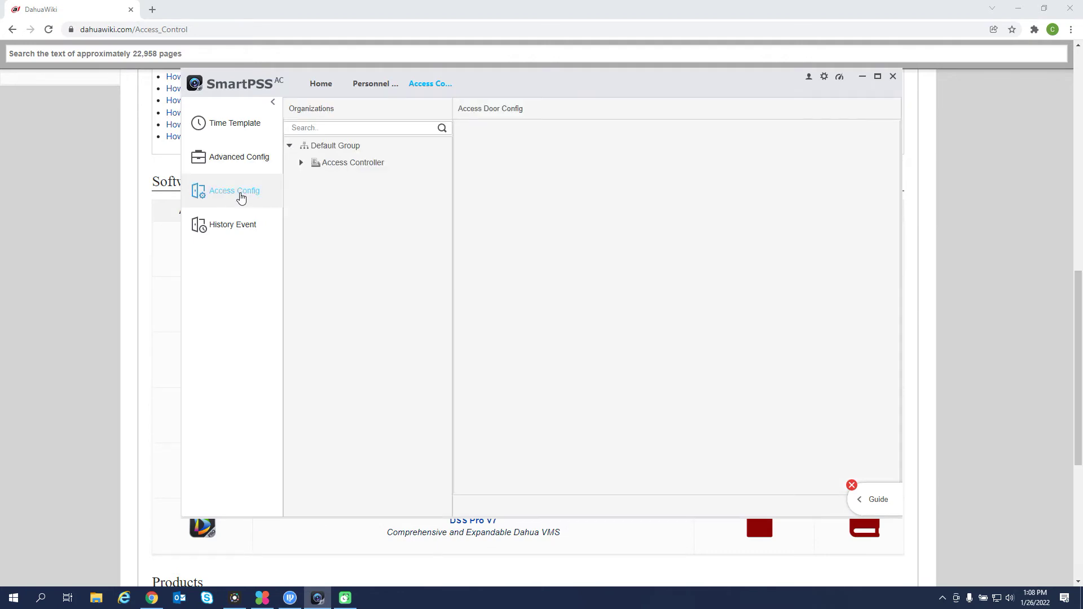
Set Door 1's Keep Open Timezone to Weekend Time Template and save.
{"action": "left_click", "coordinate": [302, 164]}
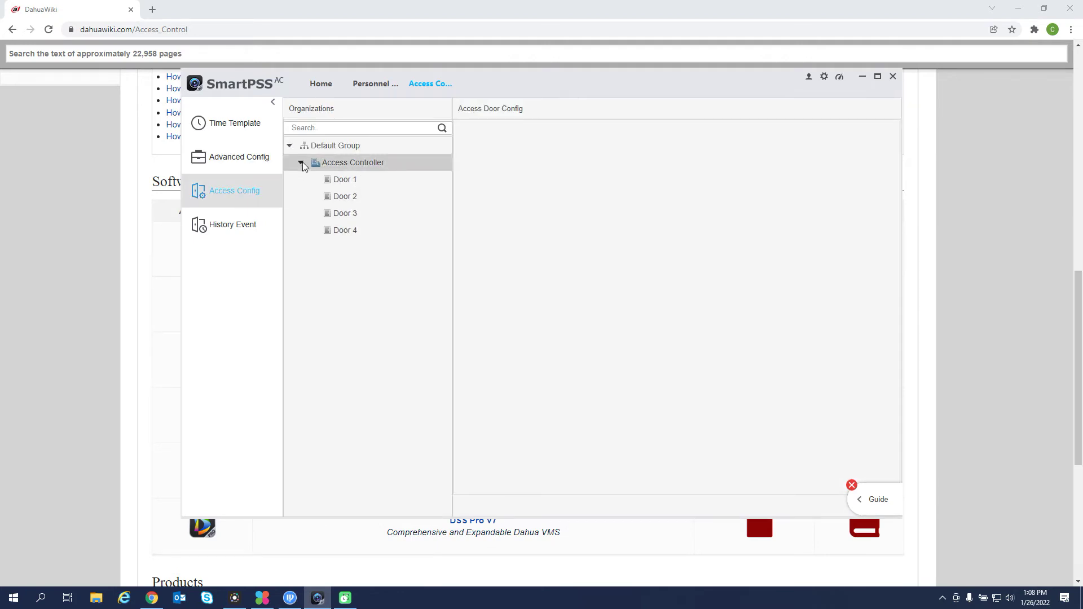
{"action": "left_click", "coordinate": [356, 181]}
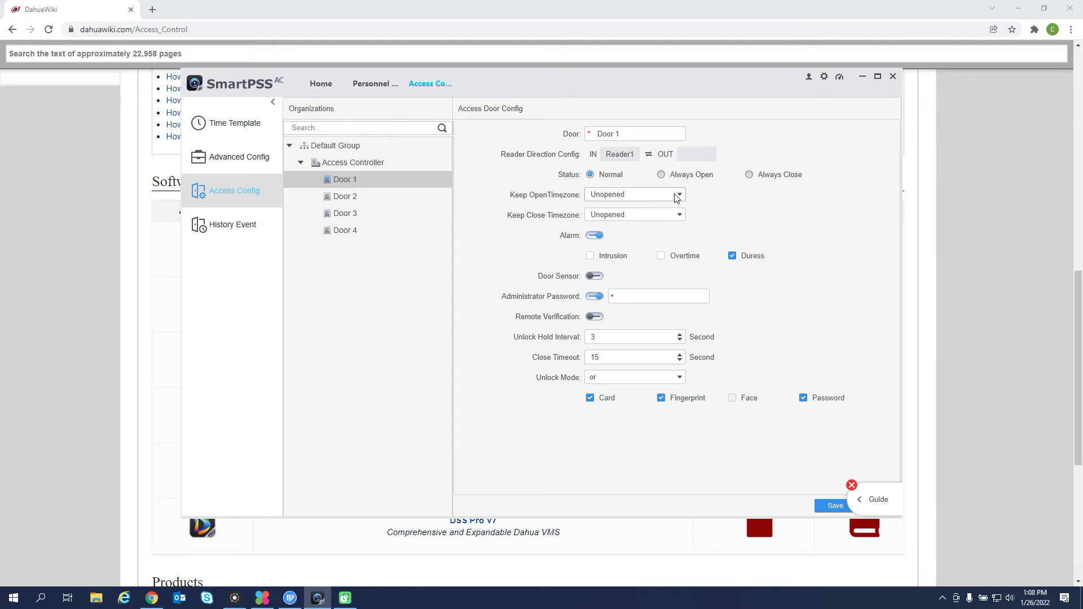
{"action": "left_click", "coordinate": [677, 196]}
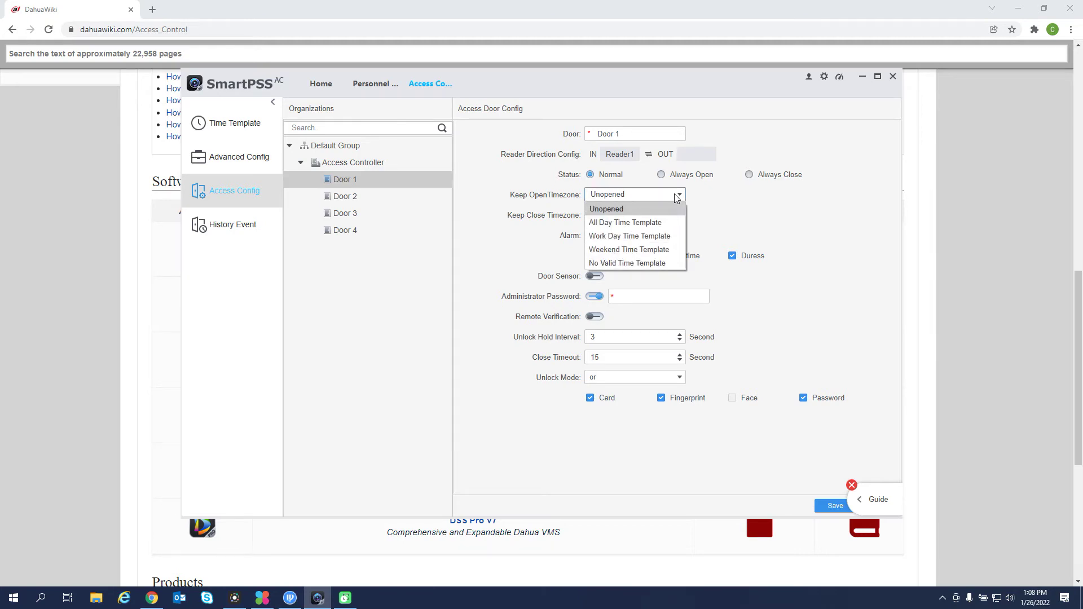
{"action": "left_click", "coordinate": [676, 196]}
{"action": "left_click", "coordinate": [676, 196]}
{"action": "left_click", "coordinate": [657, 250]}
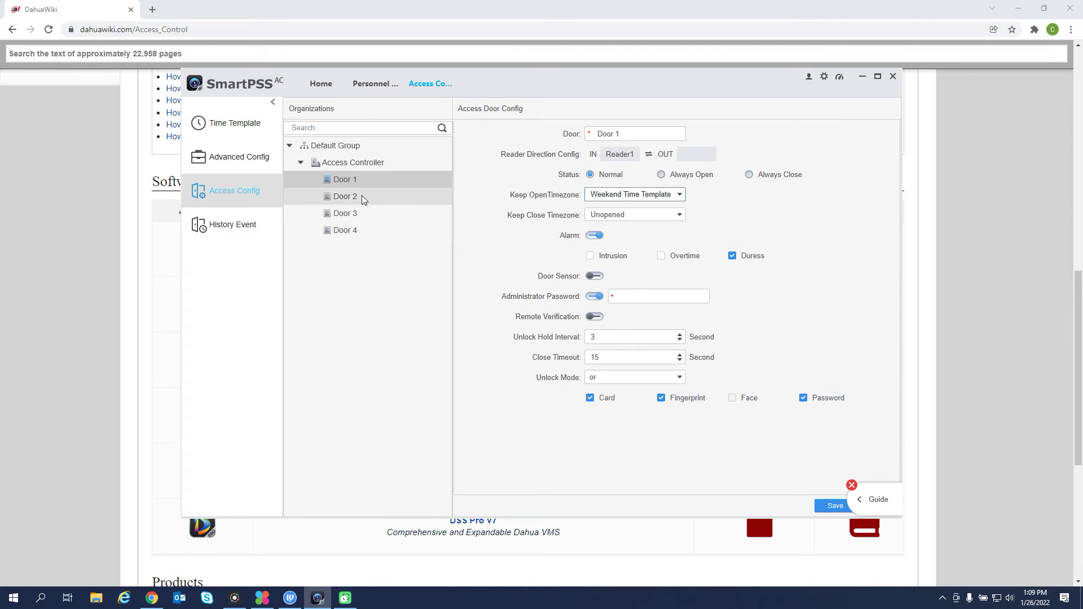
{"action": "left_click", "coordinate": [834, 506]}
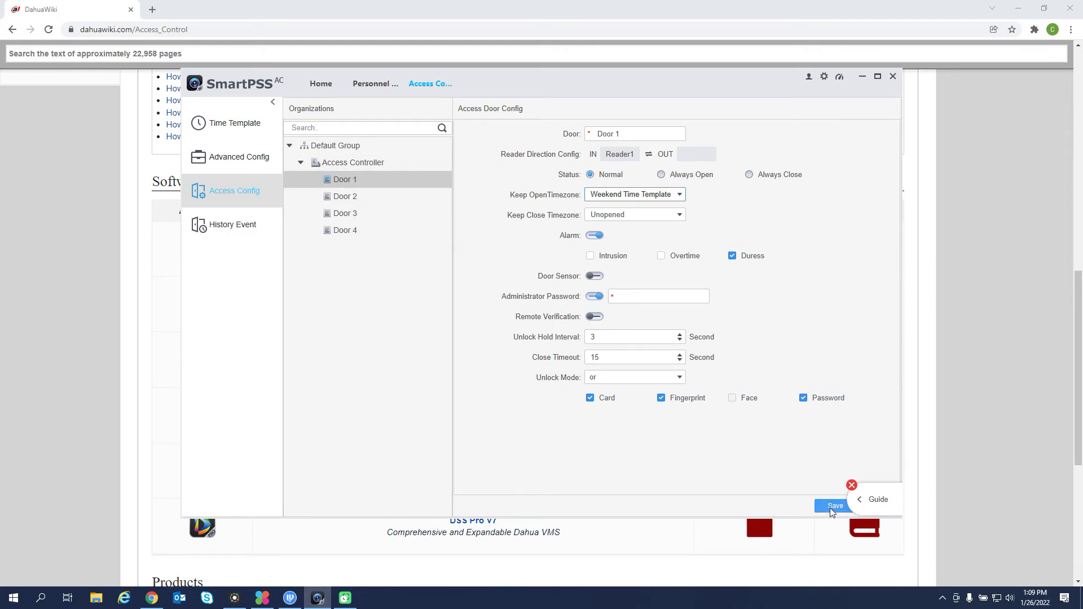
Revert Door 1's Keep Open Timezone to Unopened and save again.
{"action": "left_click", "coordinate": [680, 195]}
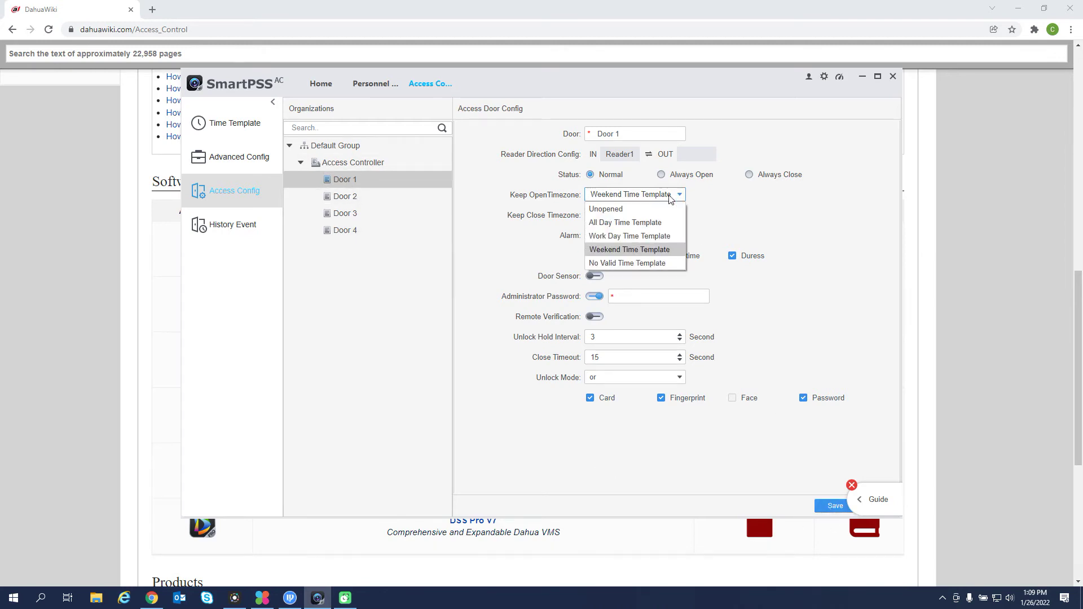
{"action": "left_click", "coordinate": [656, 209]}
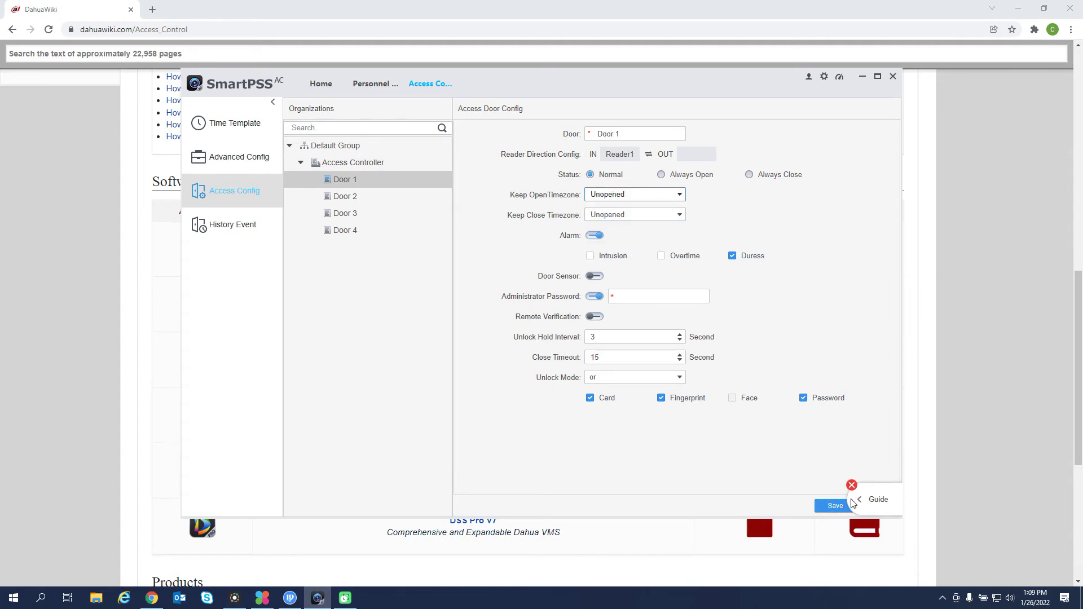
{"action": "left_click", "coordinate": [829, 509]}
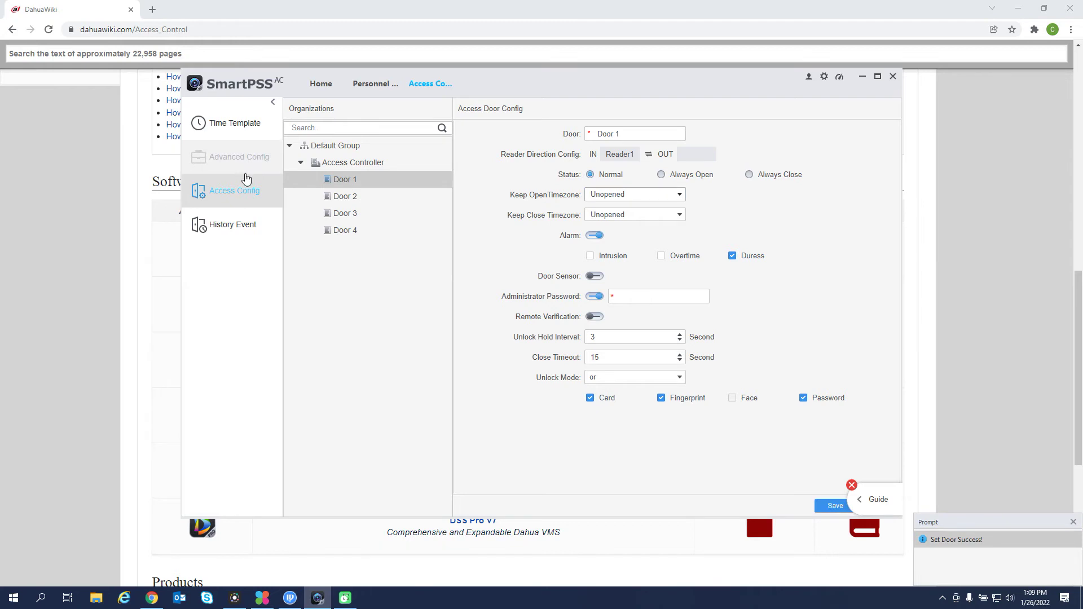
Open the History Event search page, then the permission group step of the guide.
{"action": "left_click", "coordinate": [242, 236]}
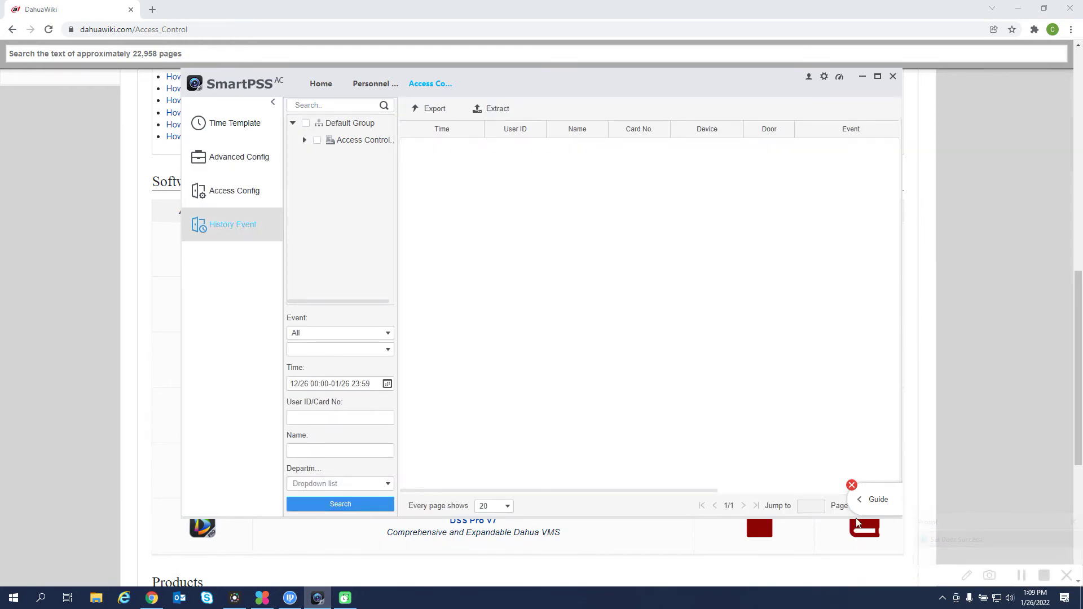
{"action": "left_click", "coordinate": [868, 501]}
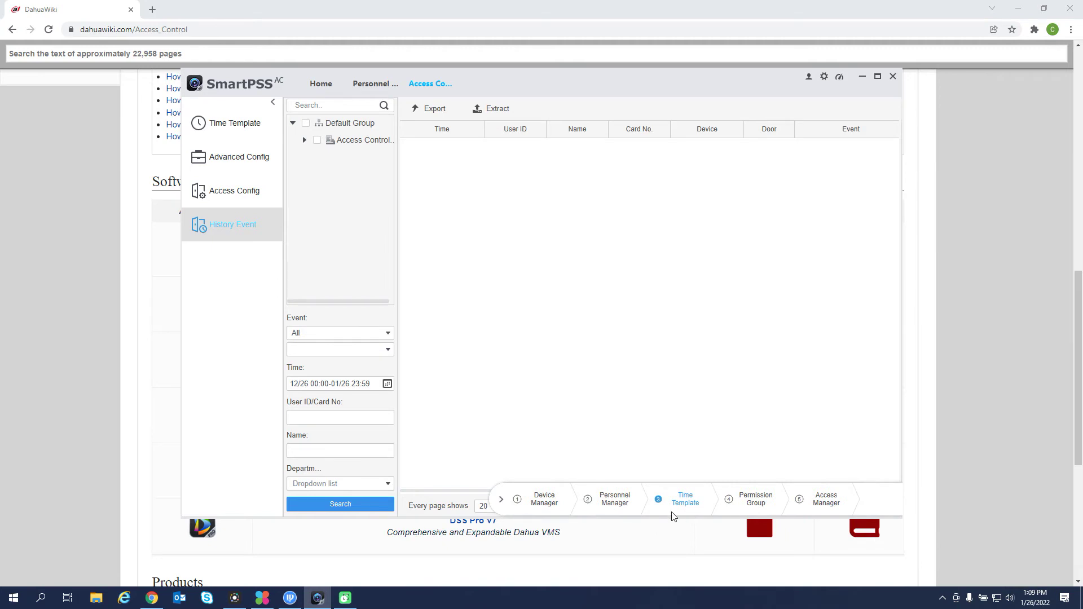
{"action": "left_click", "coordinate": [755, 500]}
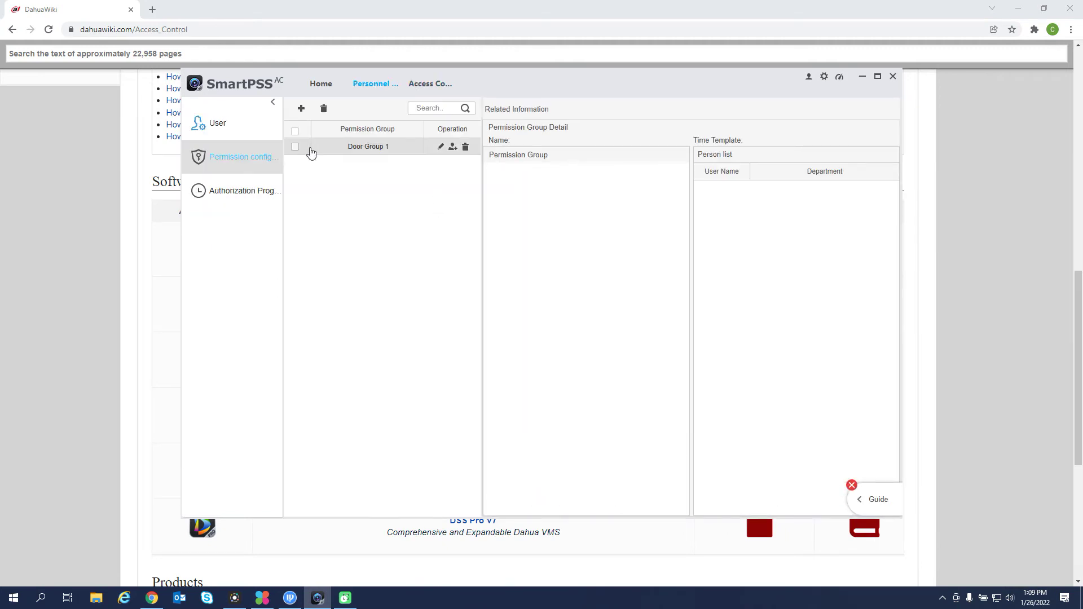
Replace Door Group 1 with a new Door Group 1 granting Door 1 and Door 2.
{"action": "left_click", "coordinate": [466, 147]}
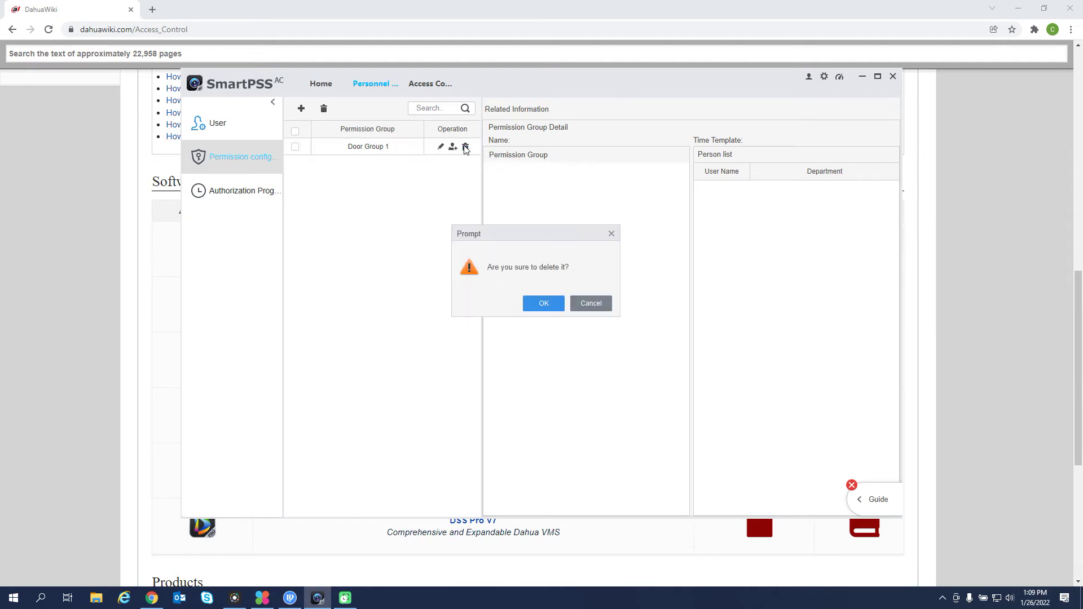
{"action": "left_click", "coordinate": [542, 304]}
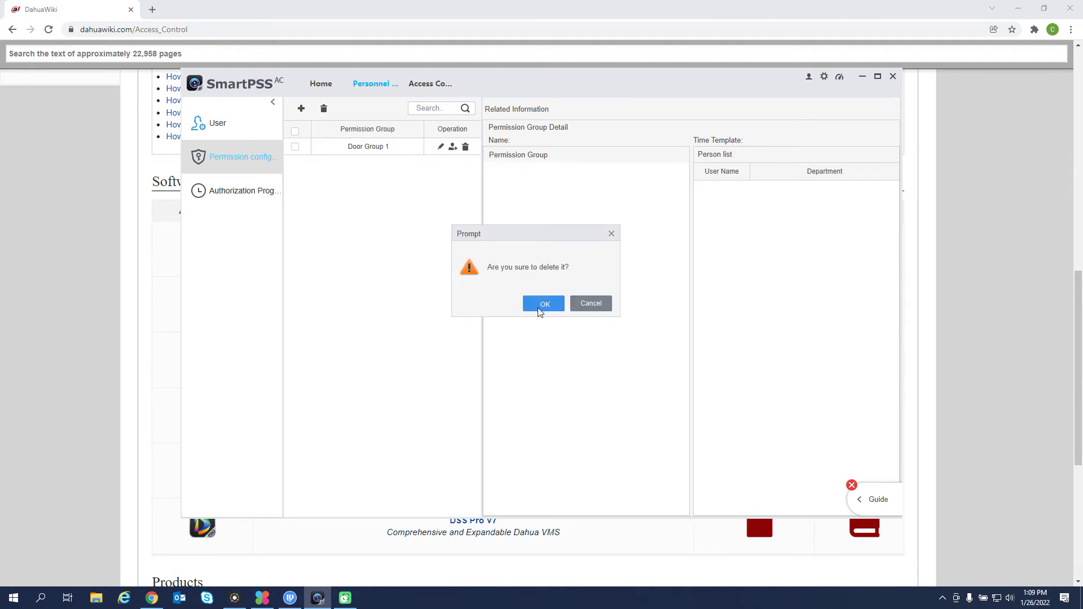
{"action": "left_click", "coordinate": [302, 109]}
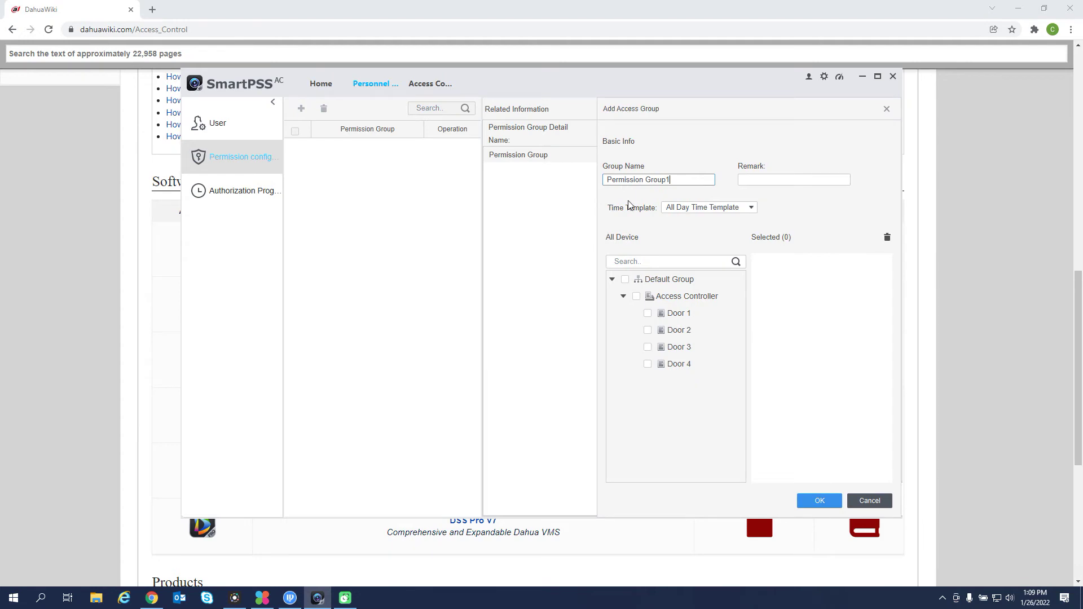
{"action": "left_click_drag", "start_coordinate": [682, 177], "coordinate": [612, 178]}
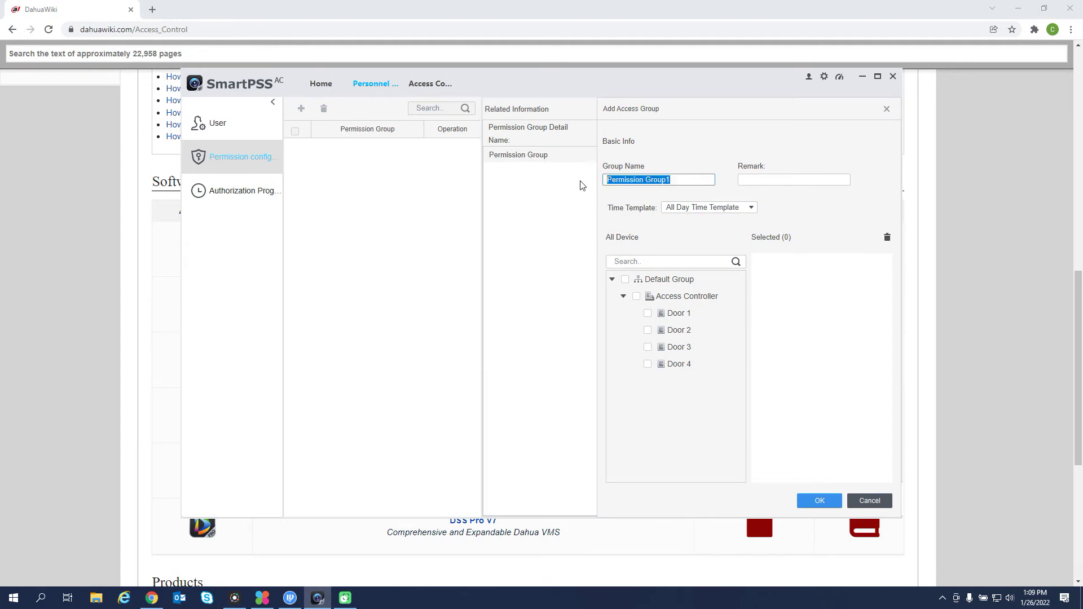
{"action": "type", "text": "Door Group 1"}
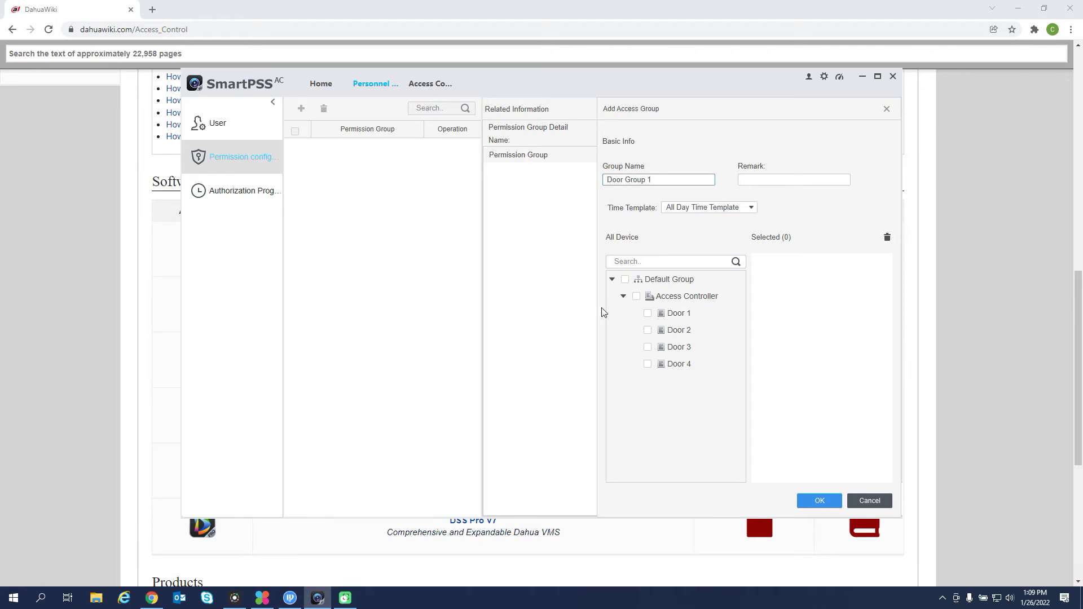
{"action": "left_click", "coordinate": [648, 314]}
{"action": "left_click", "coordinate": [648, 330]}
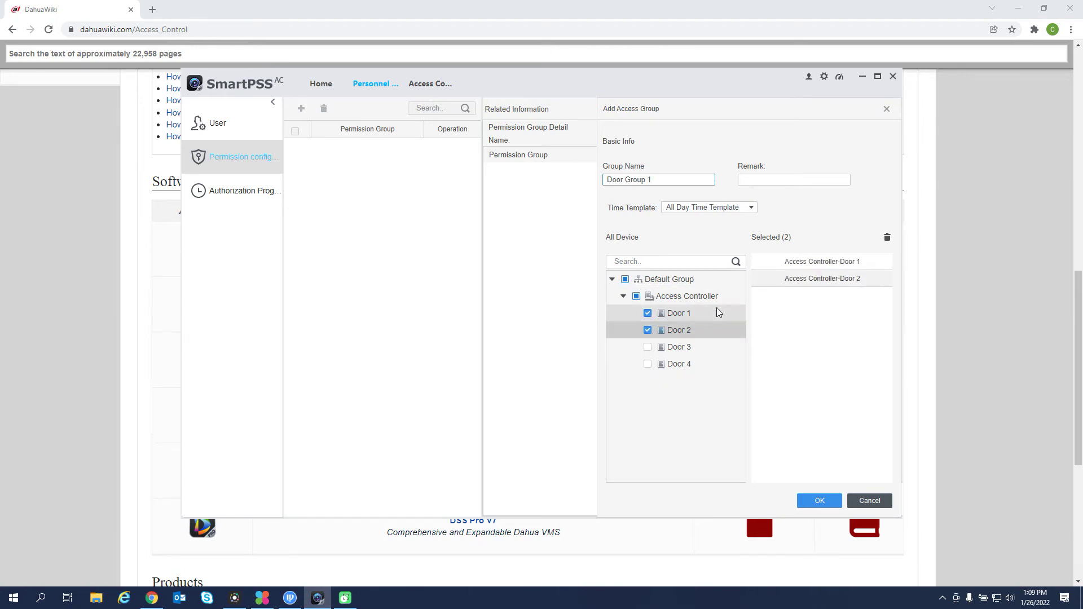
{"action": "left_click", "coordinate": [822, 500]}
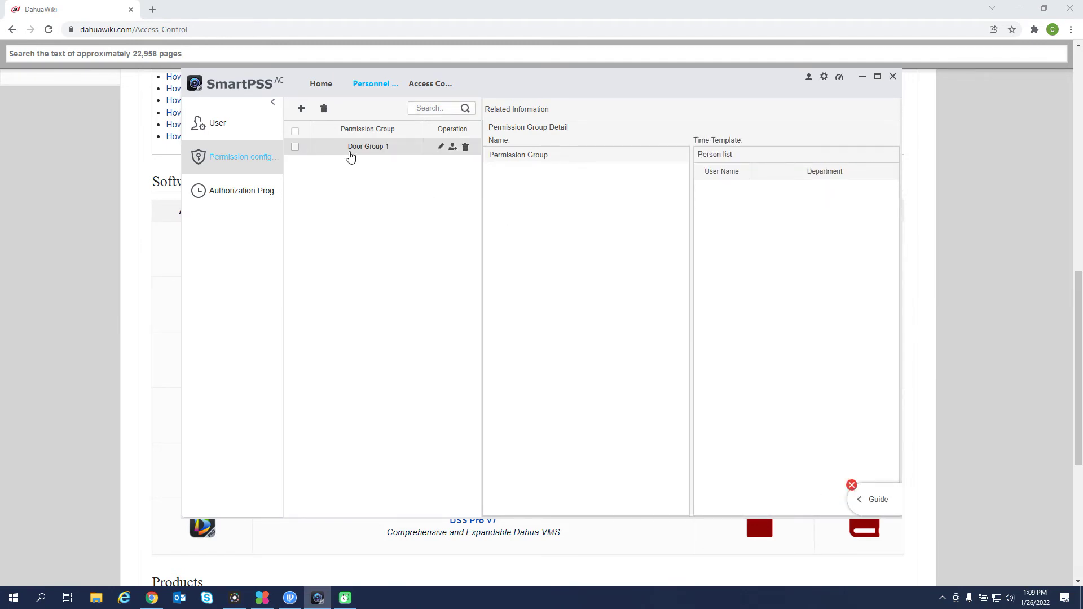
Add the Default Company user to Door Group 1 and refresh the group to show them.
{"action": "left_click", "coordinate": [353, 149]}
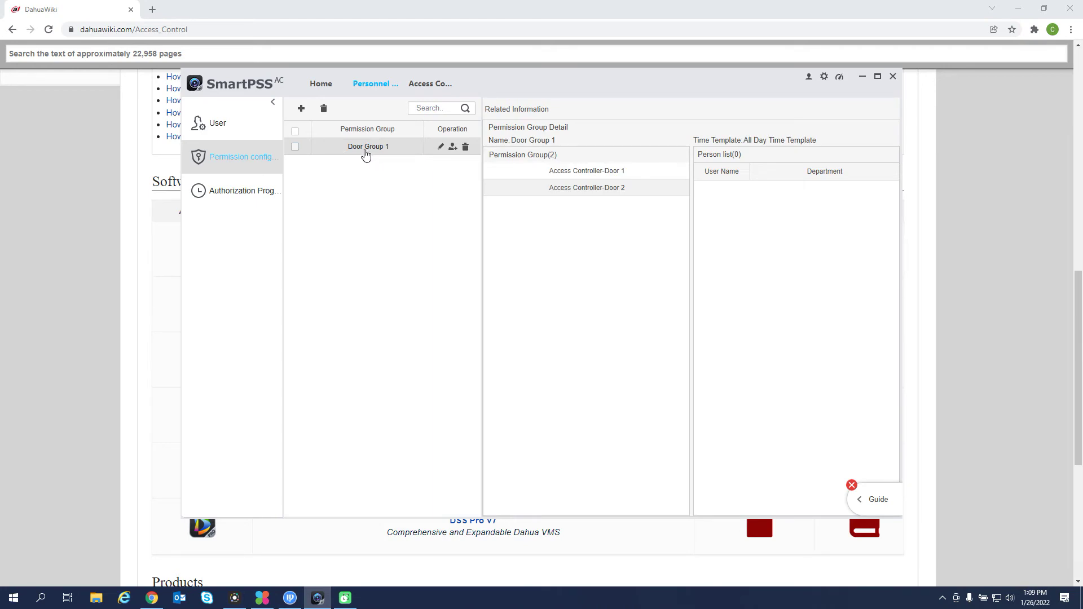
{"action": "left_click", "coordinate": [592, 192]}
{"action": "left_click", "coordinate": [455, 148]}
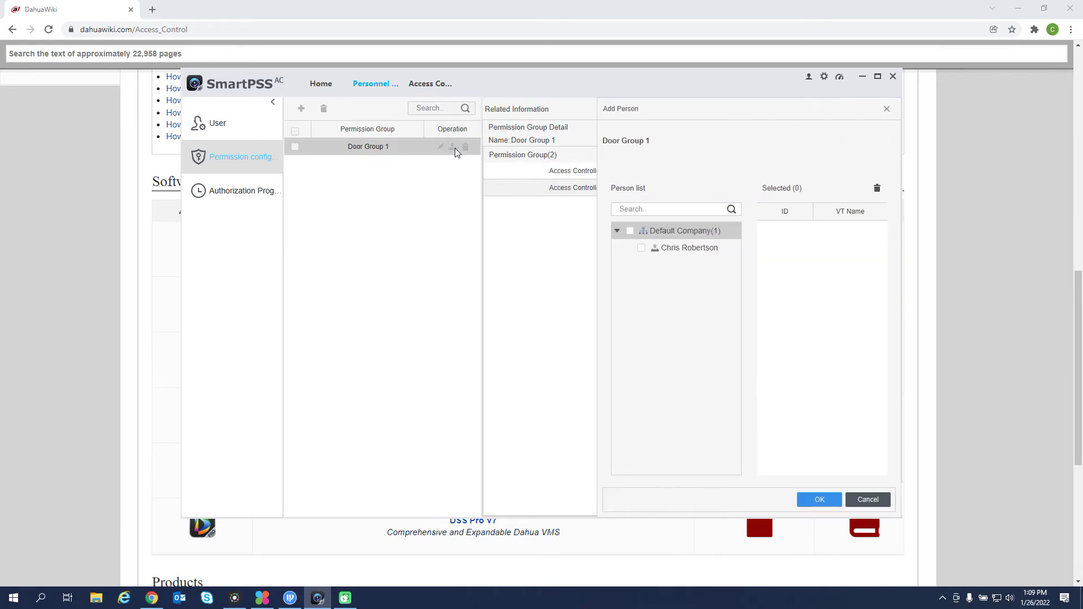
{"action": "left_click", "coordinate": [643, 249]}
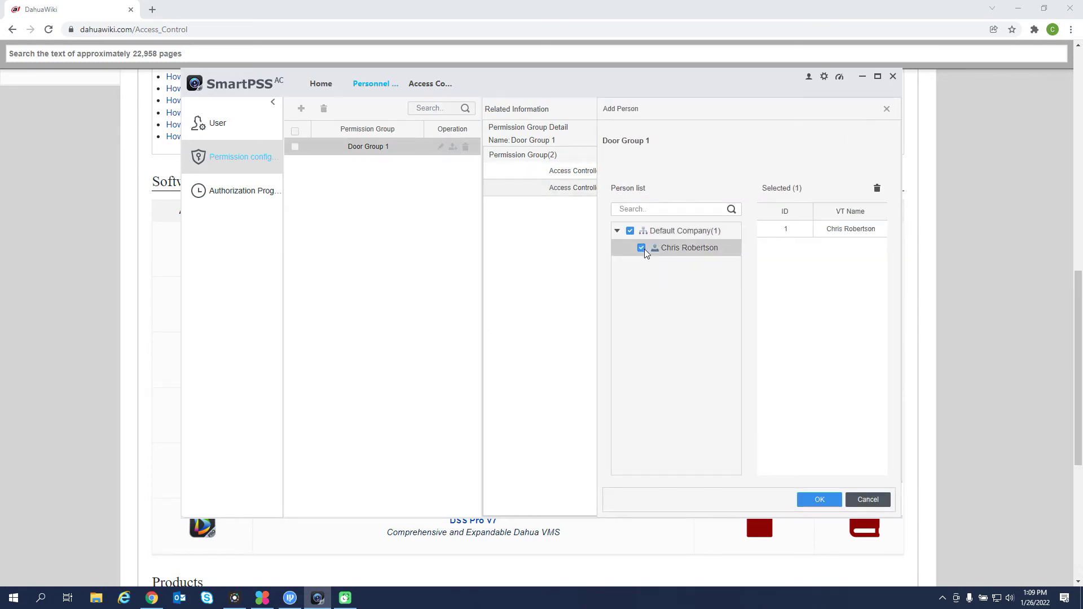
{"action": "left_click", "coordinate": [833, 502]}
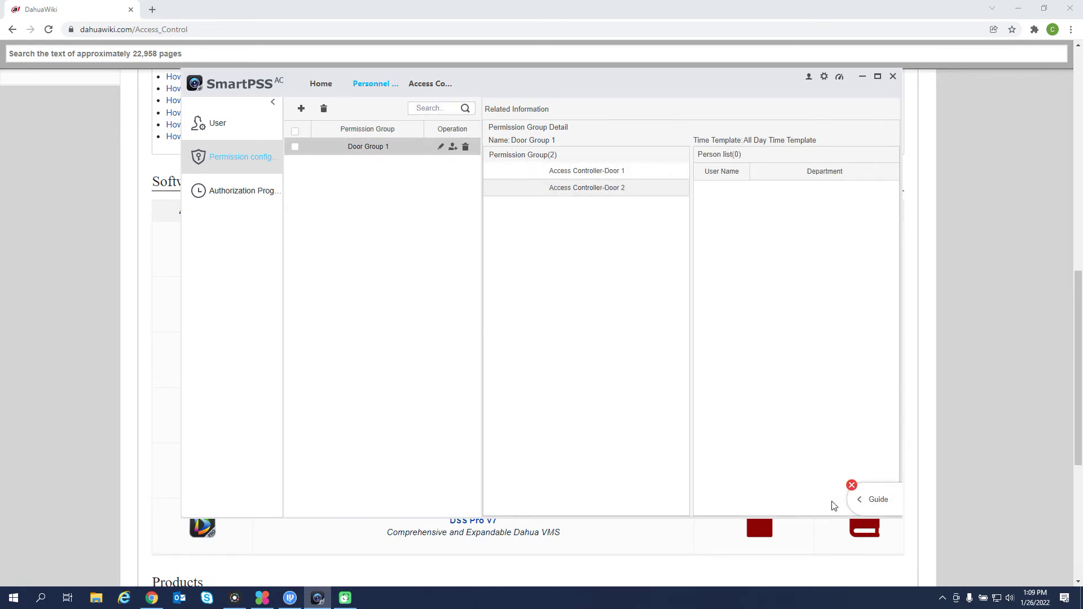
{"action": "left_click", "coordinate": [365, 146]}
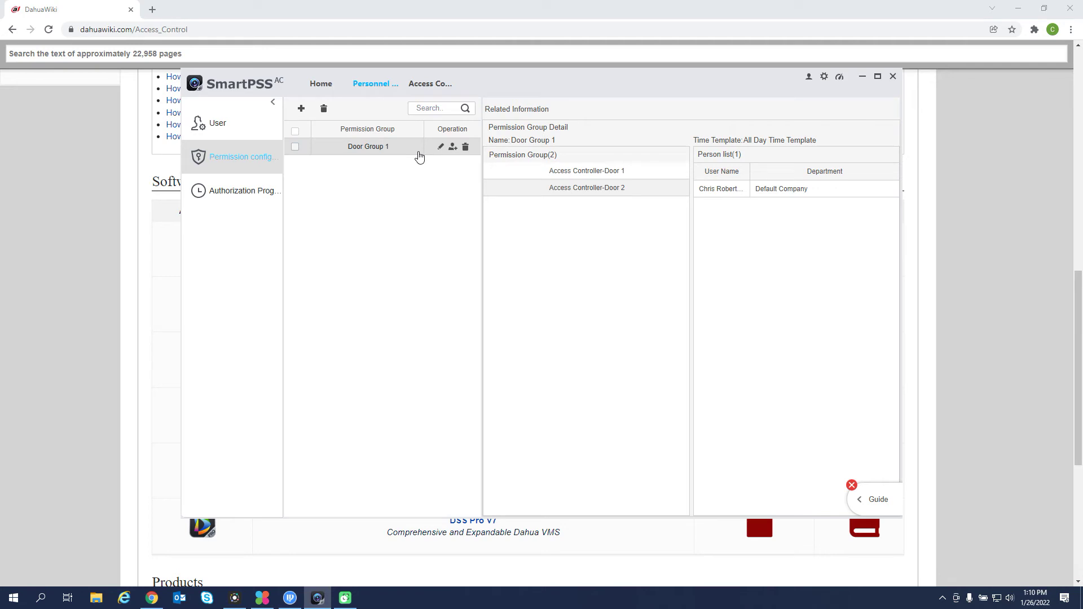
{"action": "left_click", "coordinate": [240, 193]}
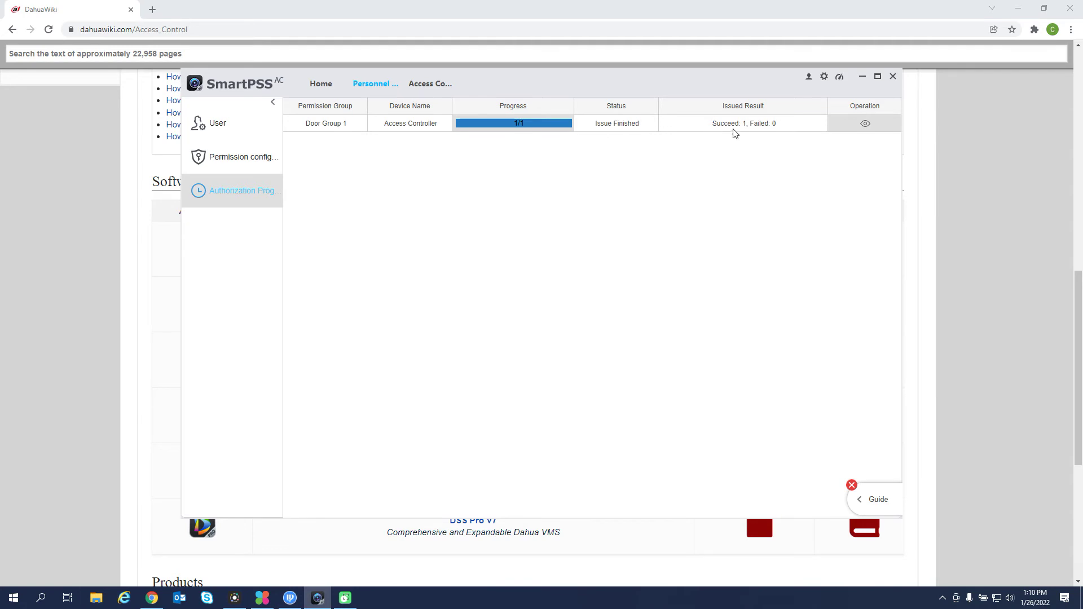
Go to the Access Management page listing Doors 1–4 and their events.
{"action": "left_click", "coordinate": [868, 503]}
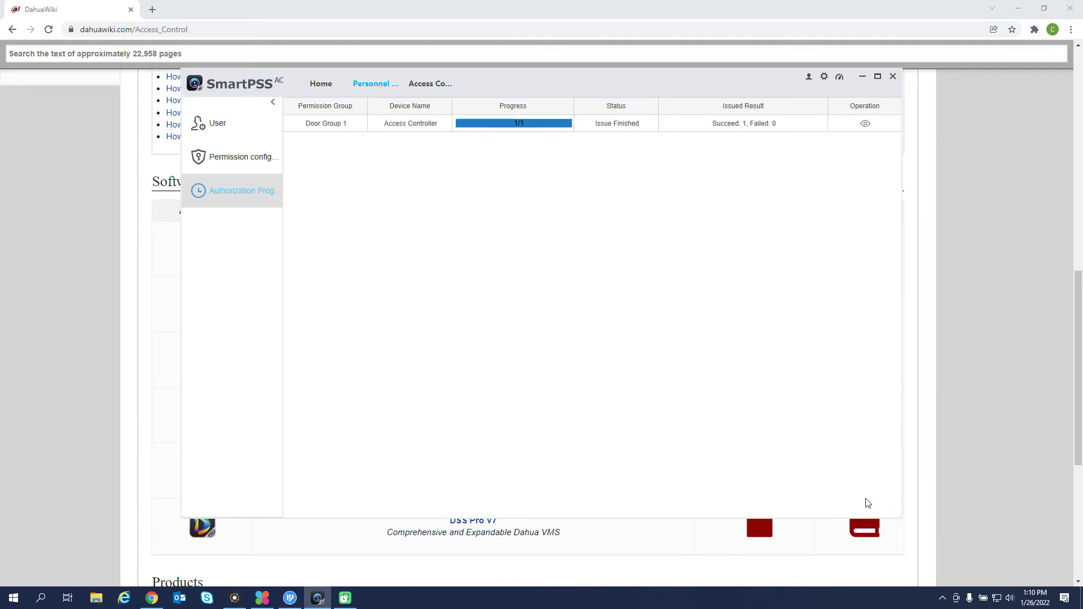
{"action": "left_click", "coordinate": [813, 504]}
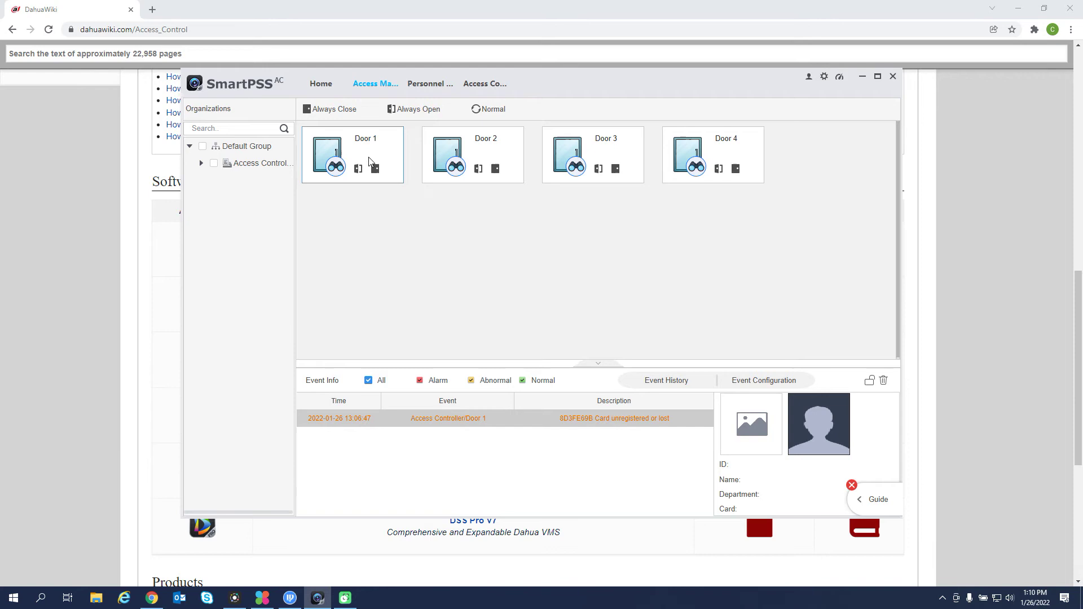
Remotely unlock Door 1, then return to personnel management's authorization progress.
{"action": "left_click", "coordinate": [358, 169]}
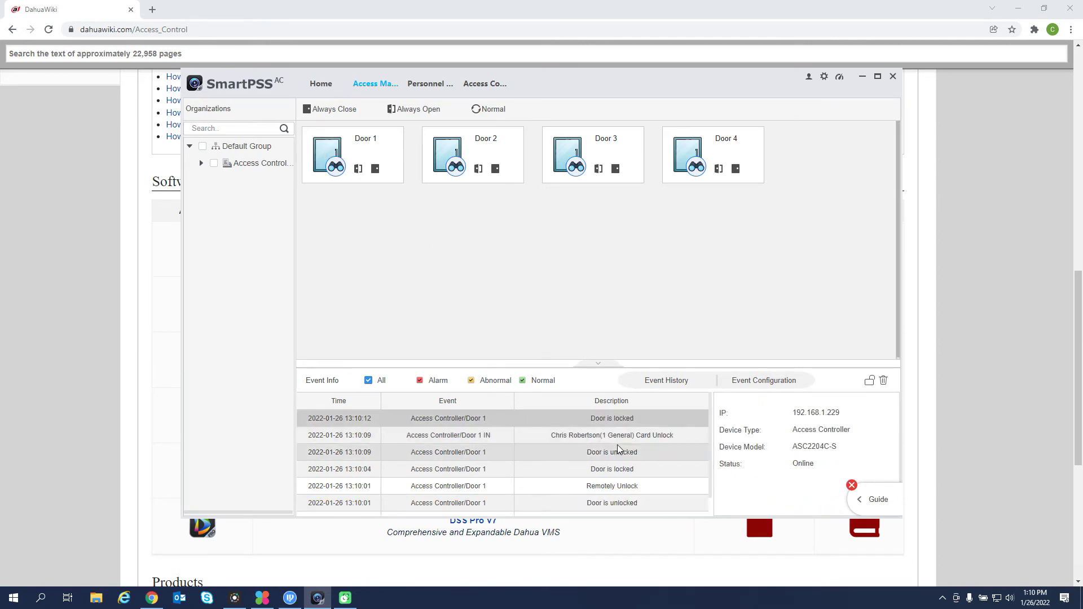
{"action": "left_click", "coordinate": [432, 83]}
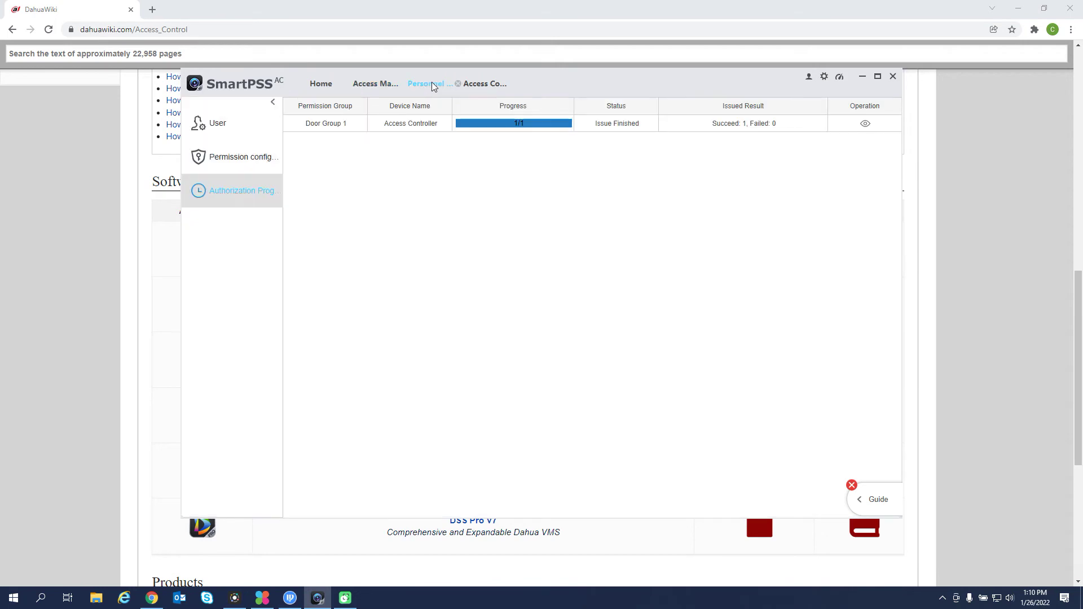
Add a new user with ID 2 named 'User 2' and open card reader settings.
{"action": "left_click", "coordinate": [225, 137]}
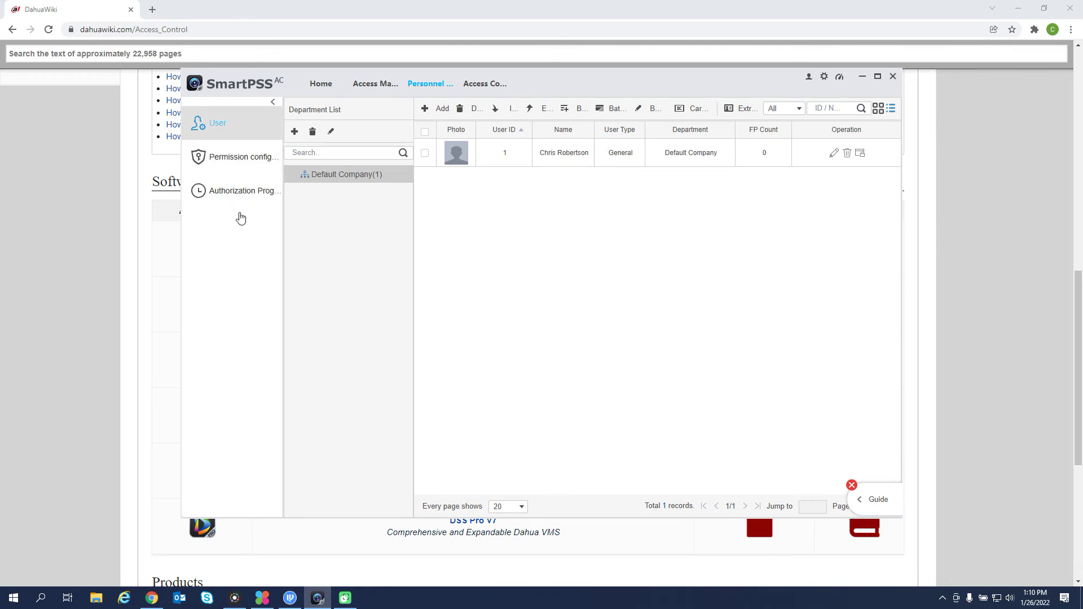
{"action": "left_click", "coordinate": [437, 111]}
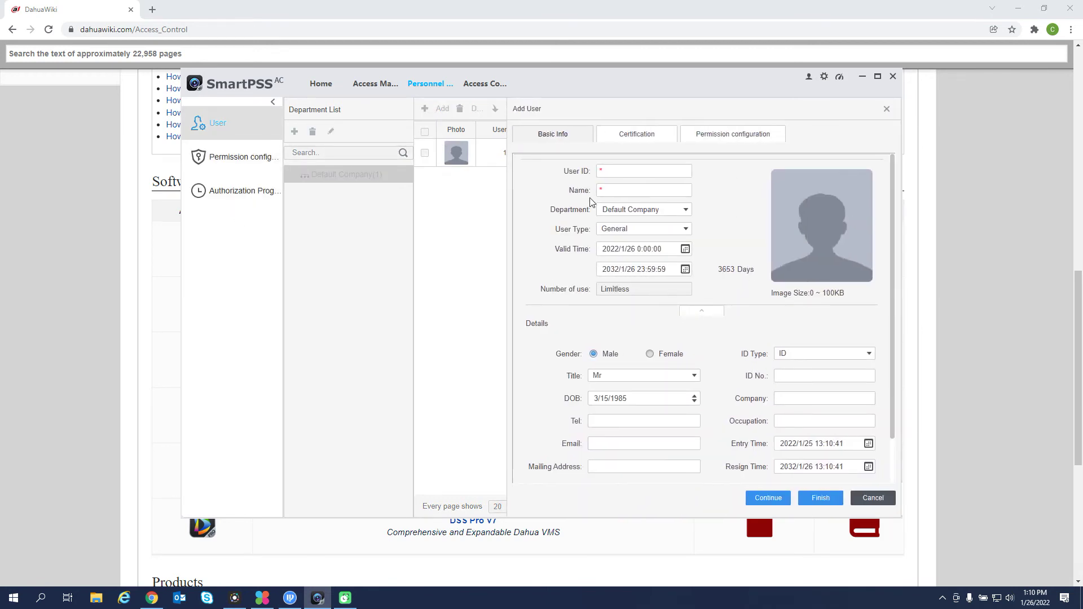
{"action": "left_click", "coordinate": [628, 175]}
{"action": "type", "text": "2"}
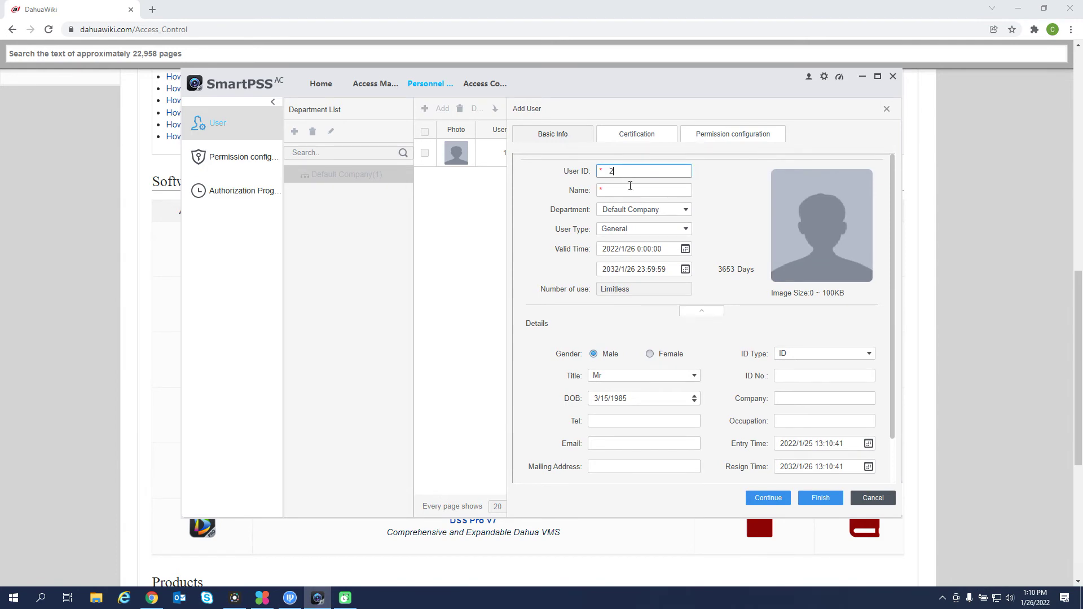
{"action": "left_click", "coordinate": [632, 192]}
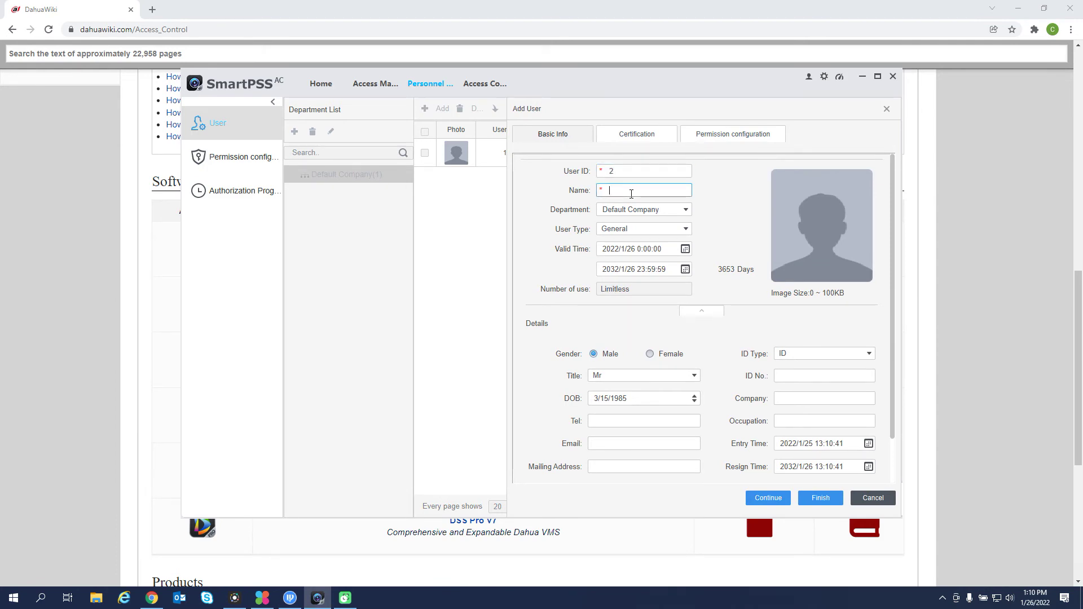
{"action": "type", "text": "User 2"}
{"action": "left_click", "coordinate": [667, 140]}
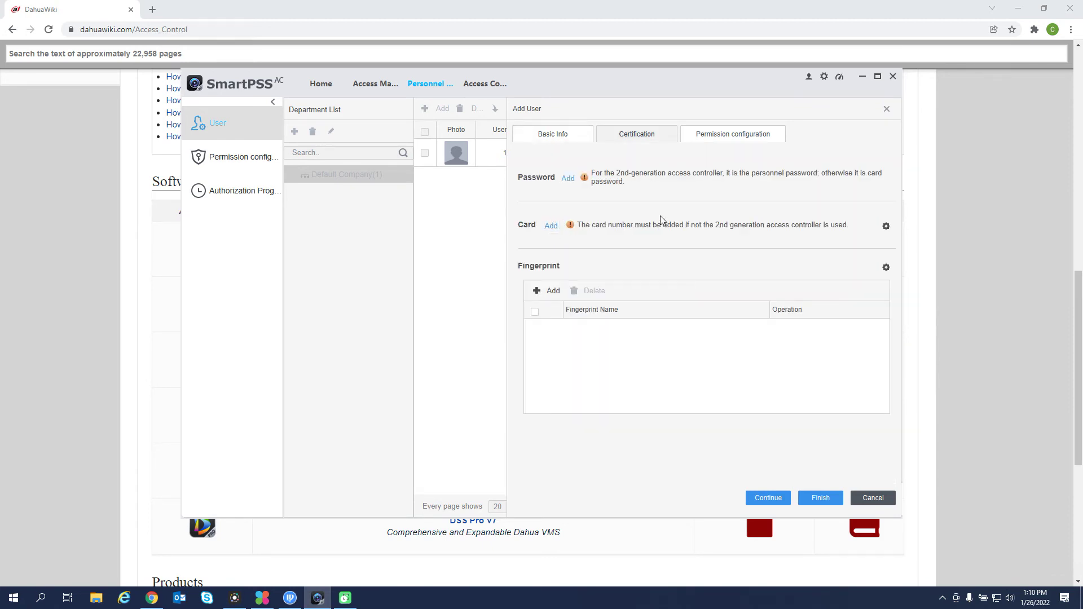
{"action": "left_click", "coordinate": [887, 227]}
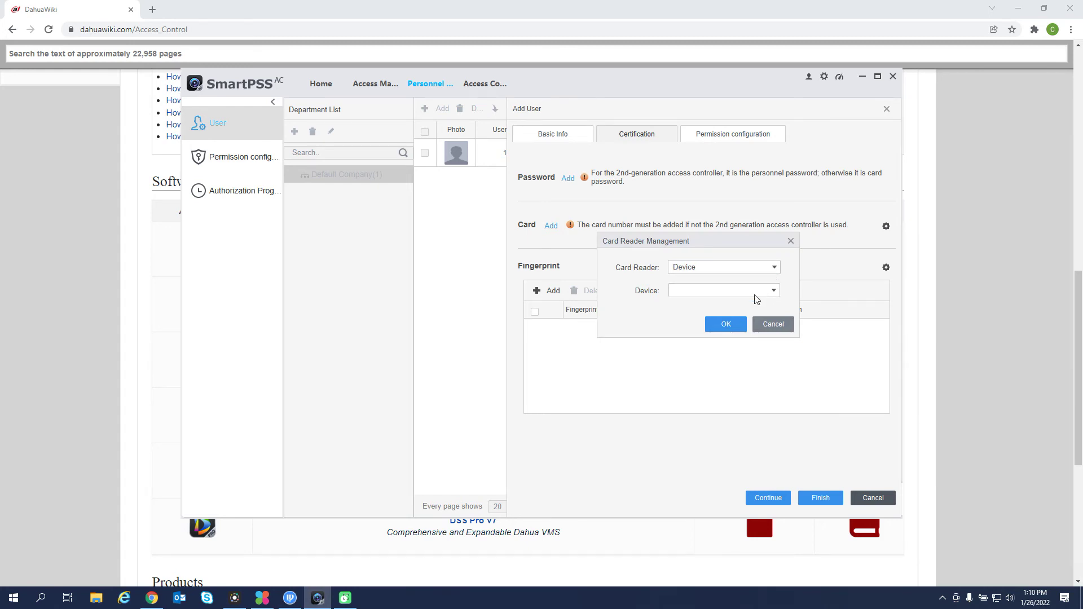
Choose Door 1's Reader1 on the access controller as the card reader.
{"action": "left_click", "coordinate": [773, 291]}
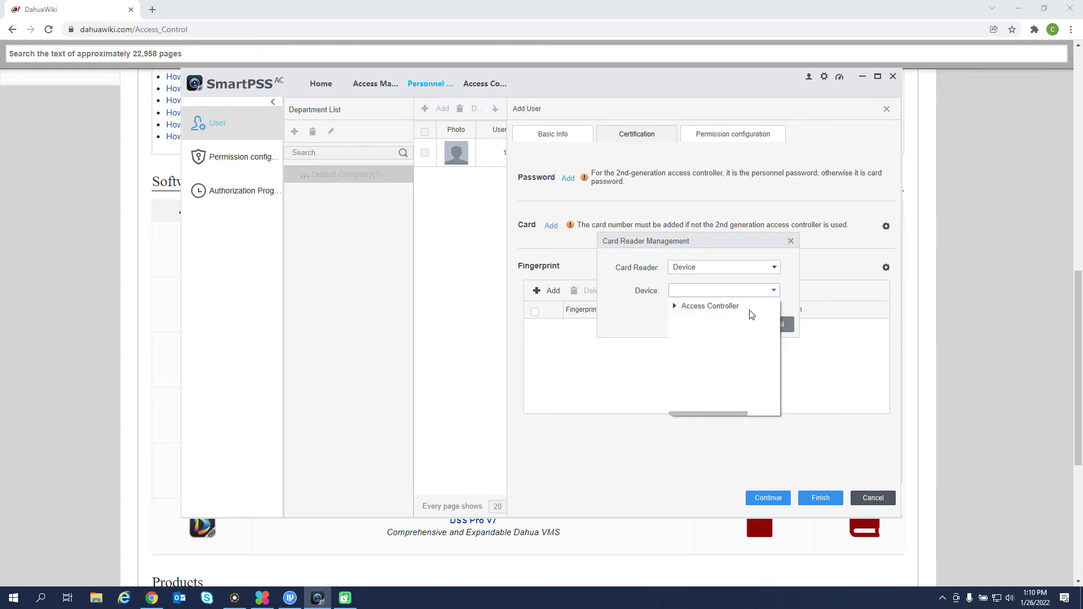
{"action": "left_click", "coordinate": [675, 307]}
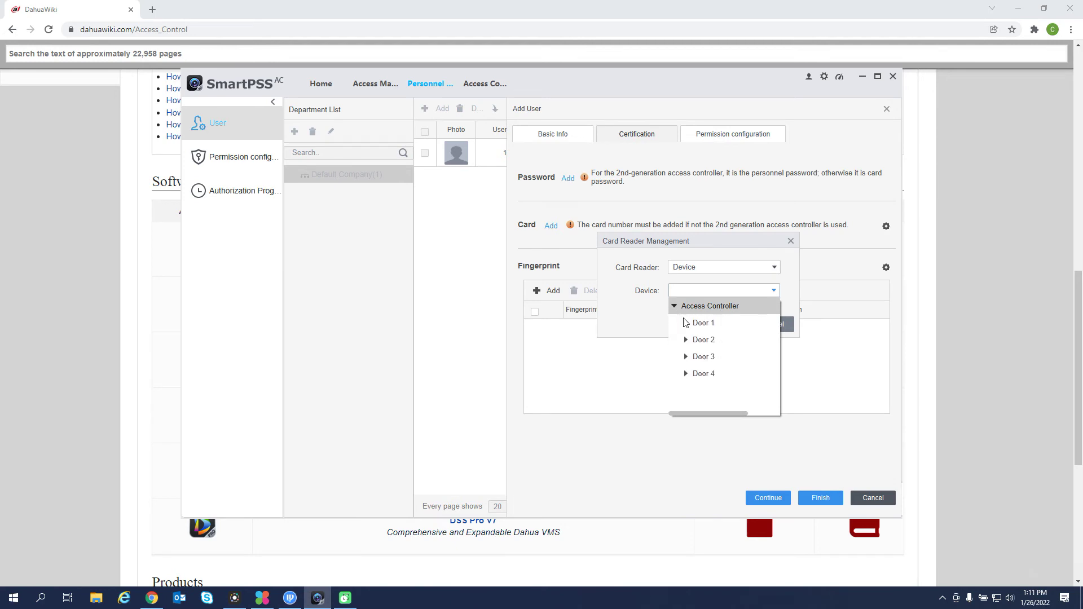
{"action": "left_click", "coordinate": [687, 321]}
{"action": "left_click", "coordinate": [710, 339]}
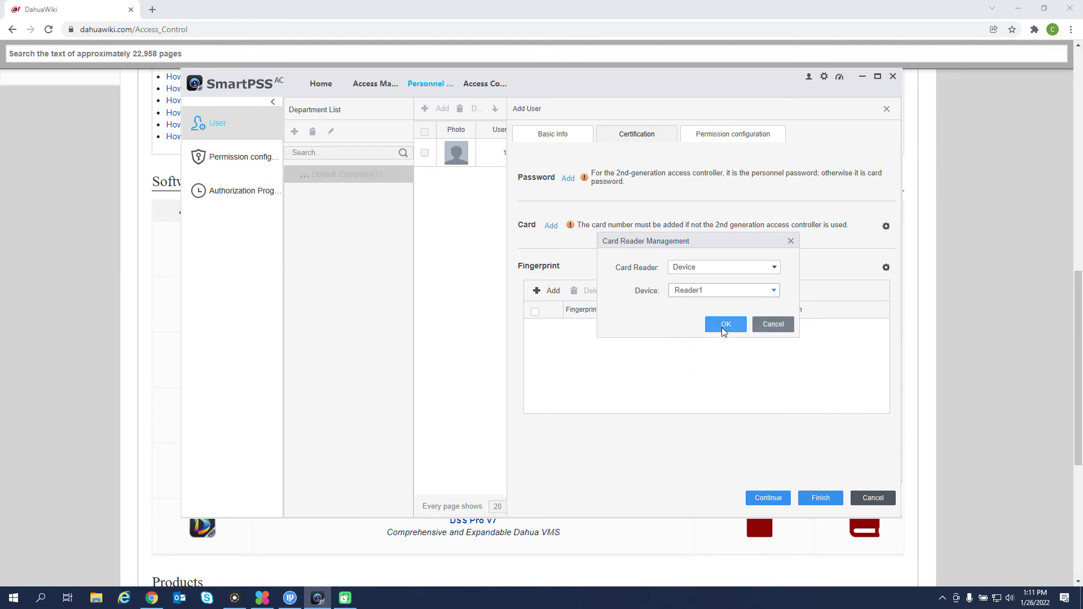
{"action": "left_click", "coordinate": [726, 324]}
{"action": "left_click", "coordinate": [552, 226]}
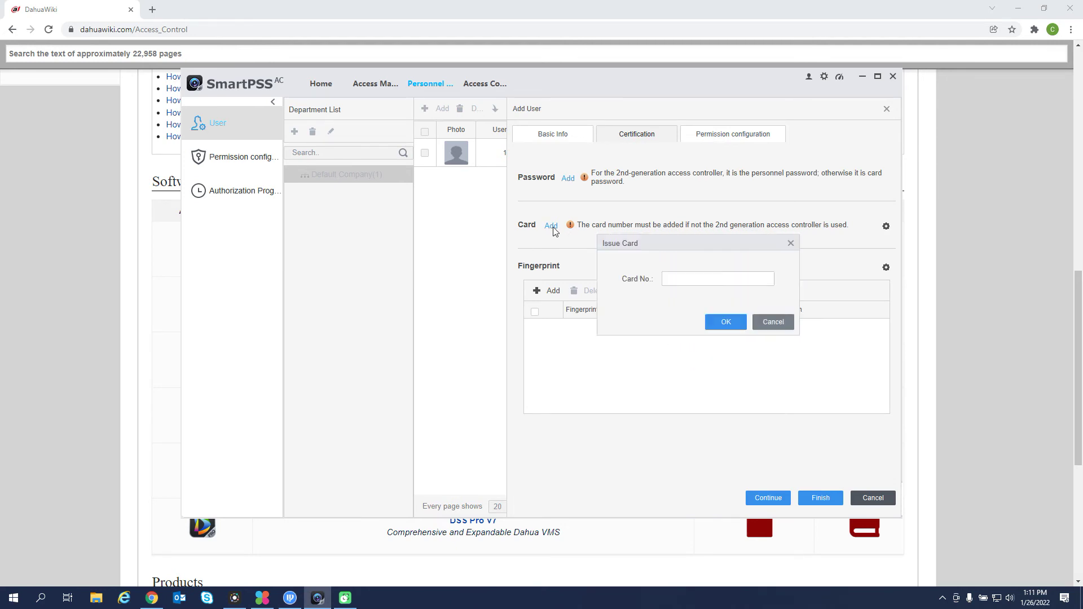
{"action": "left_click", "coordinate": [686, 276]}
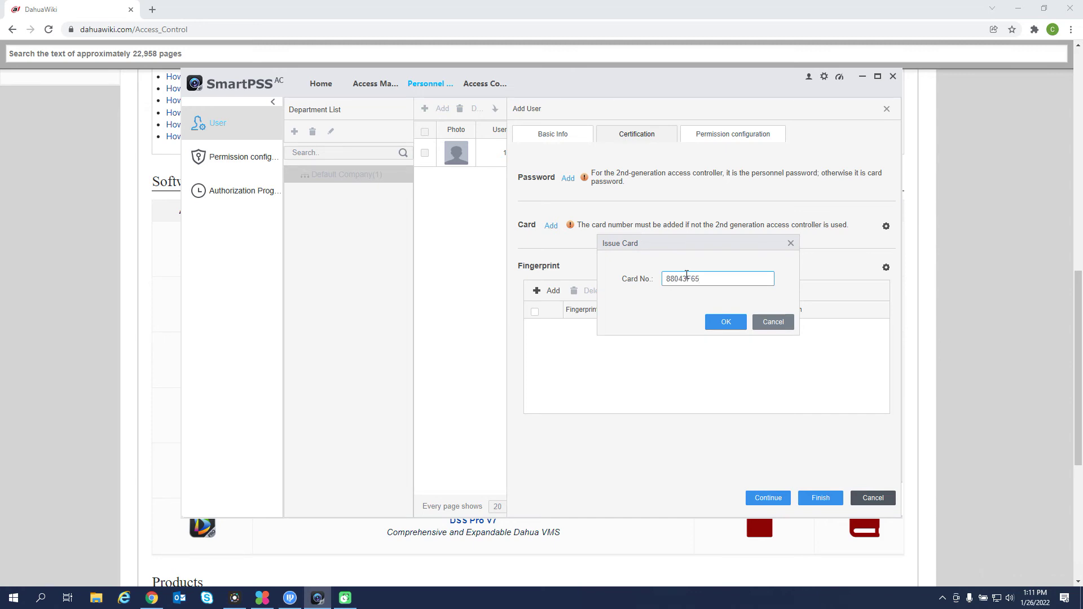
{"action": "left_click", "coordinate": [718, 323]}
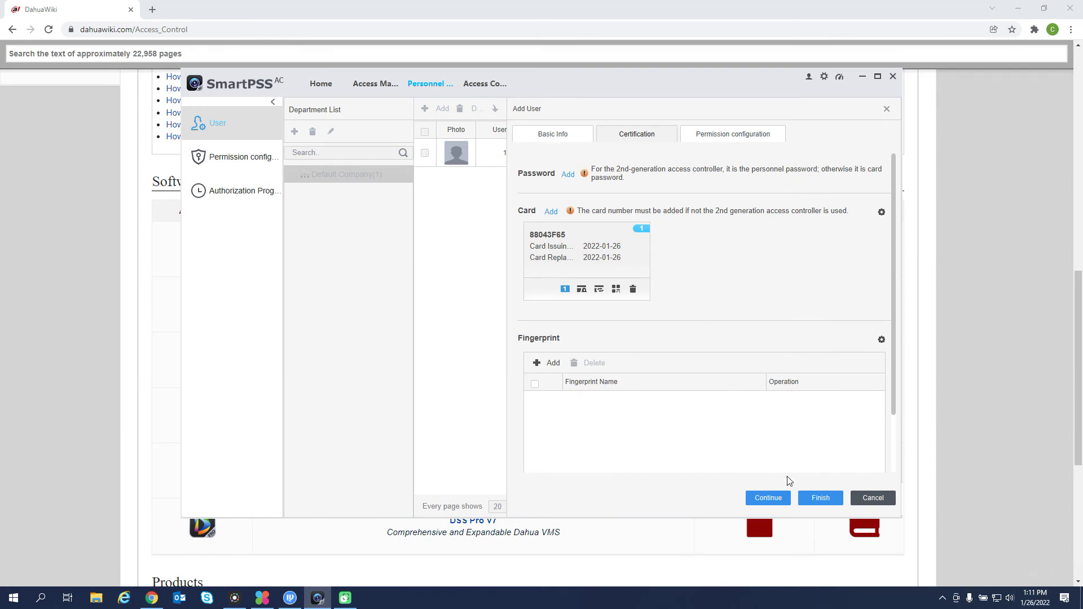
Grant User 2 Door Group 1 permission and save the user.
{"action": "left_click", "coordinate": [728, 139]}
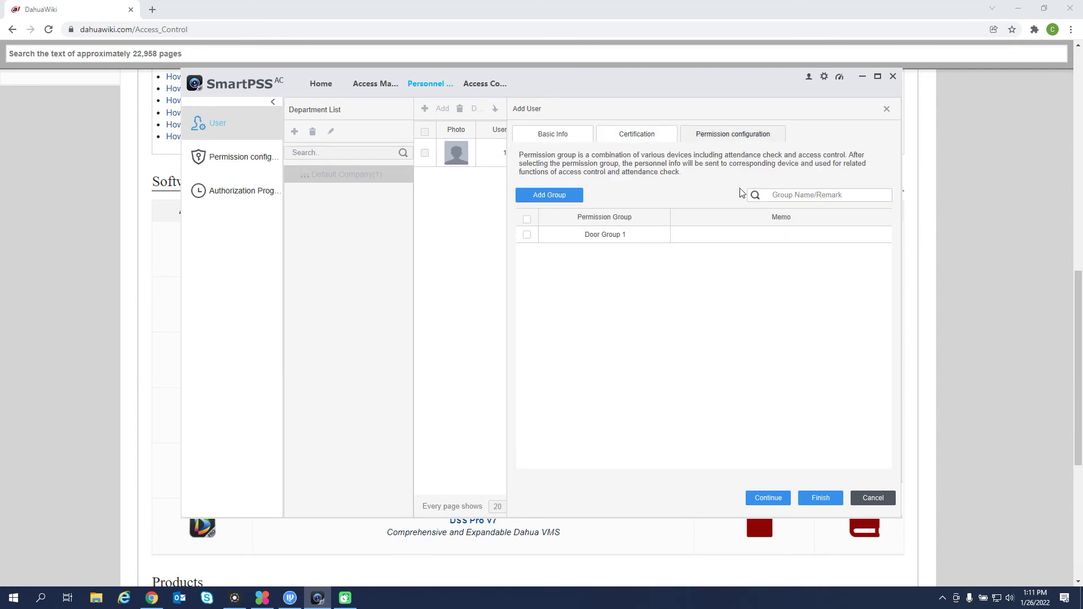
{"action": "left_click", "coordinate": [527, 236]}
{"action": "left_click", "coordinate": [820, 498]}
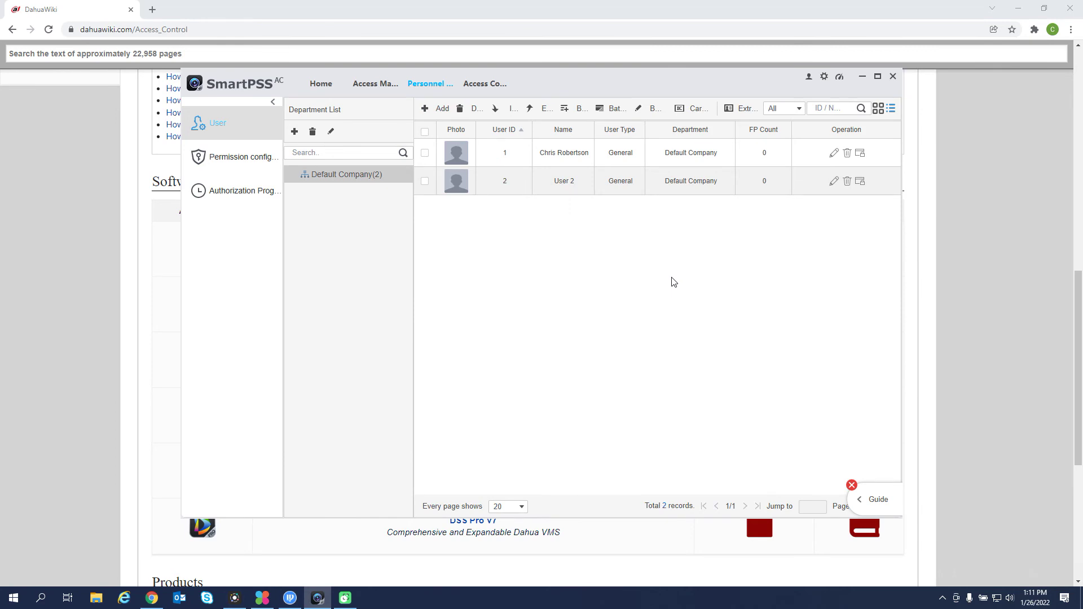
Check that Door Group 1's person list includes both users, then return Home.
{"action": "left_click", "coordinate": [262, 163]}
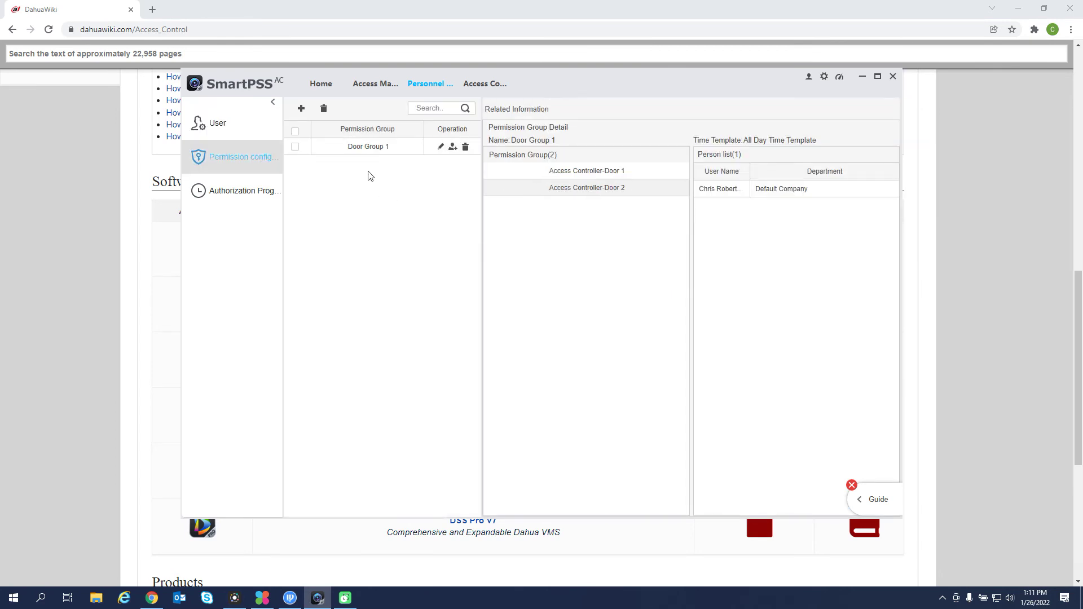
{"action": "left_click", "coordinate": [362, 157]}
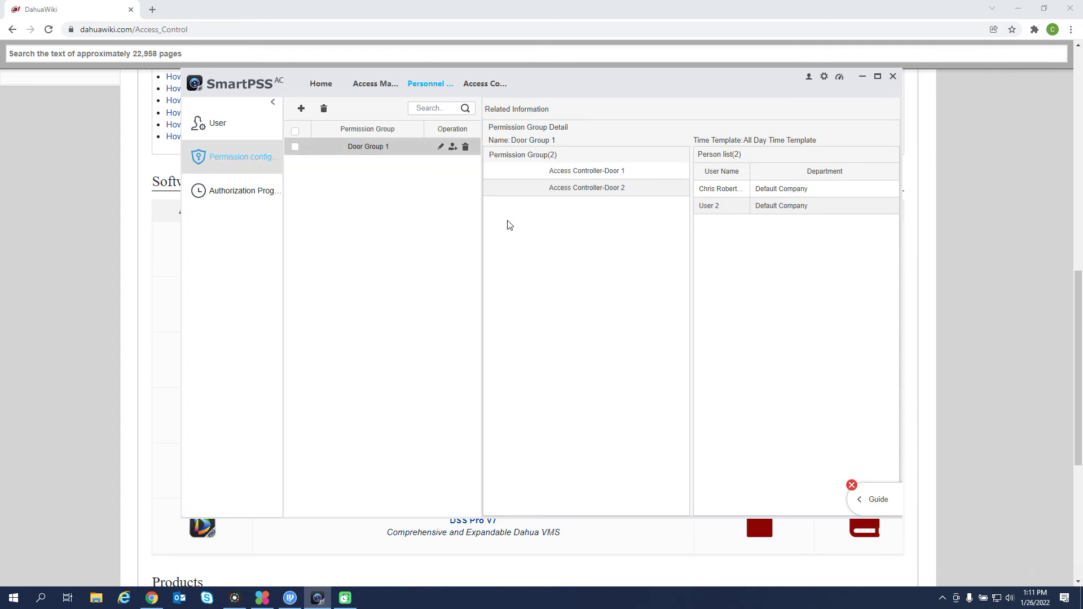
{"action": "left_click", "coordinate": [326, 90]}
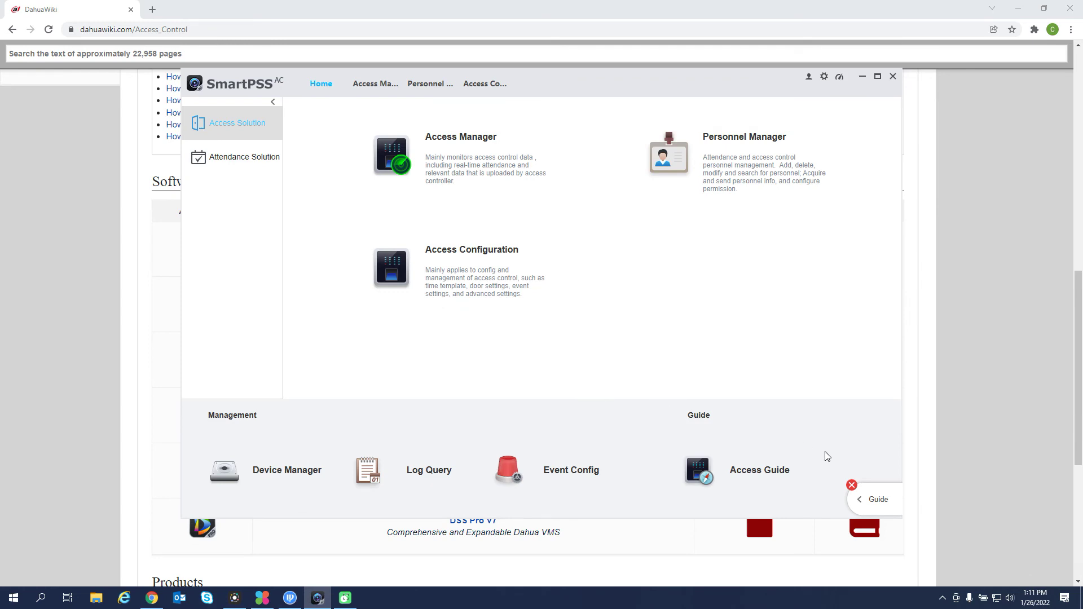
Dismiss the guide panel and close the access configuration, personnel and door monitoring pages.
{"action": "left_click", "coordinate": [852, 485]}
{"action": "left_click", "coordinate": [512, 83]}
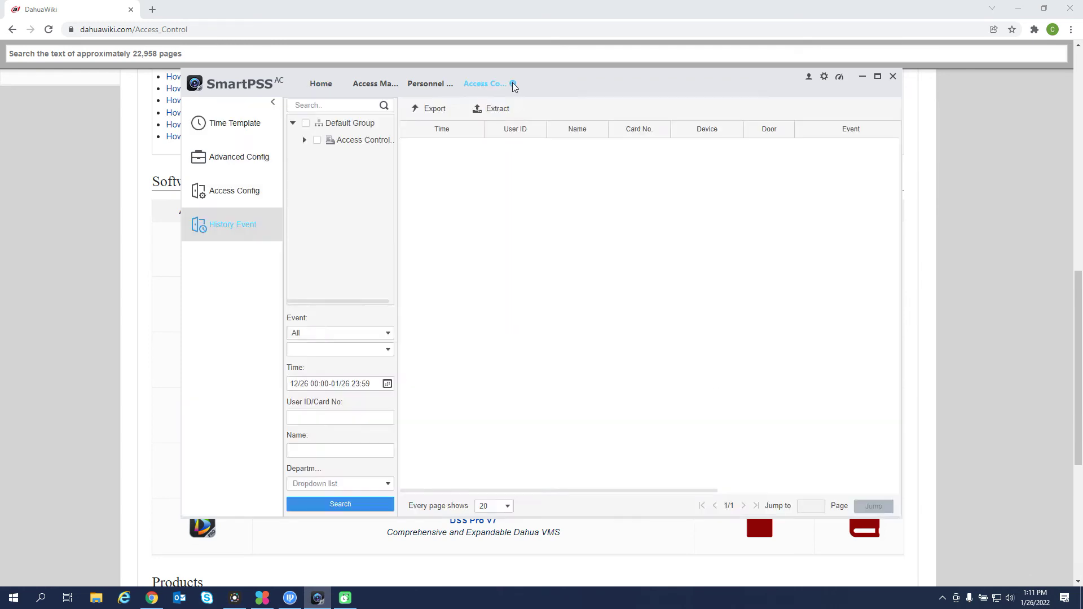
{"action": "left_click", "coordinate": [512, 83]}
{"action": "left_click", "coordinate": [459, 83]}
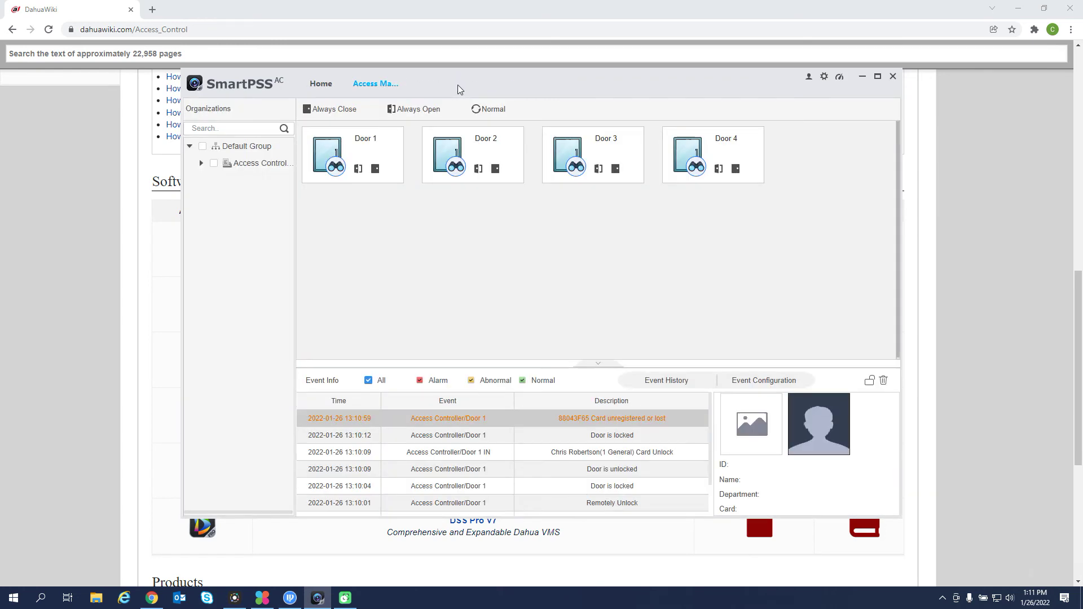
{"action": "left_click", "coordinate": [404, 83]}
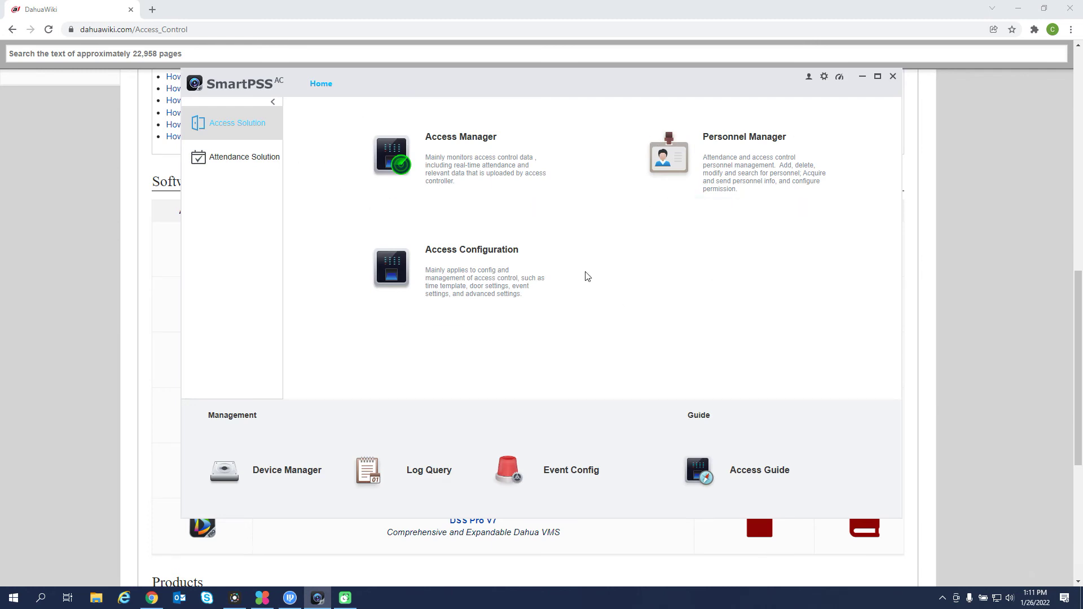
Open Access Manager's live door view to watch User 2's card unlock Door 1.
{"action": "left_click", "coordinate": [456, 165]}
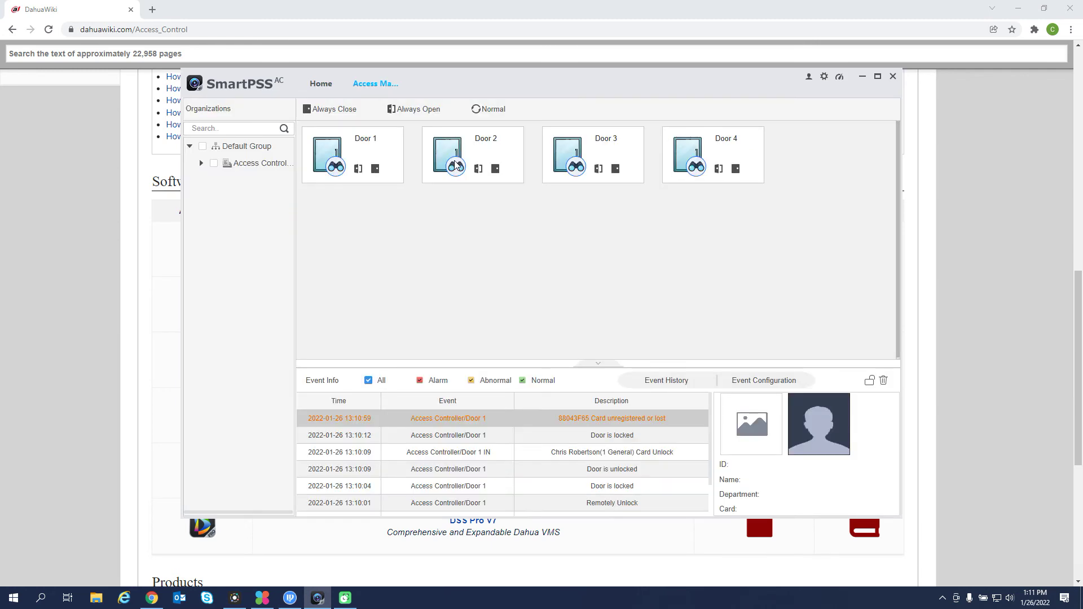